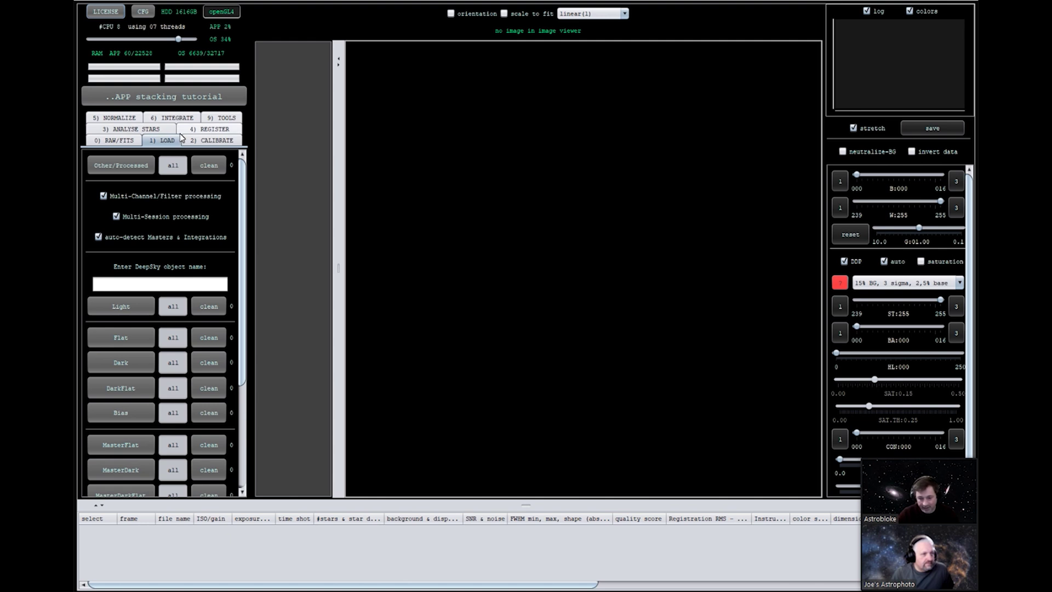
- Inspect the RAW/FITS debayer options, leaving pattern 'supported' and algorithm Adaptive Airy Disc unchanged
click(120, 141)
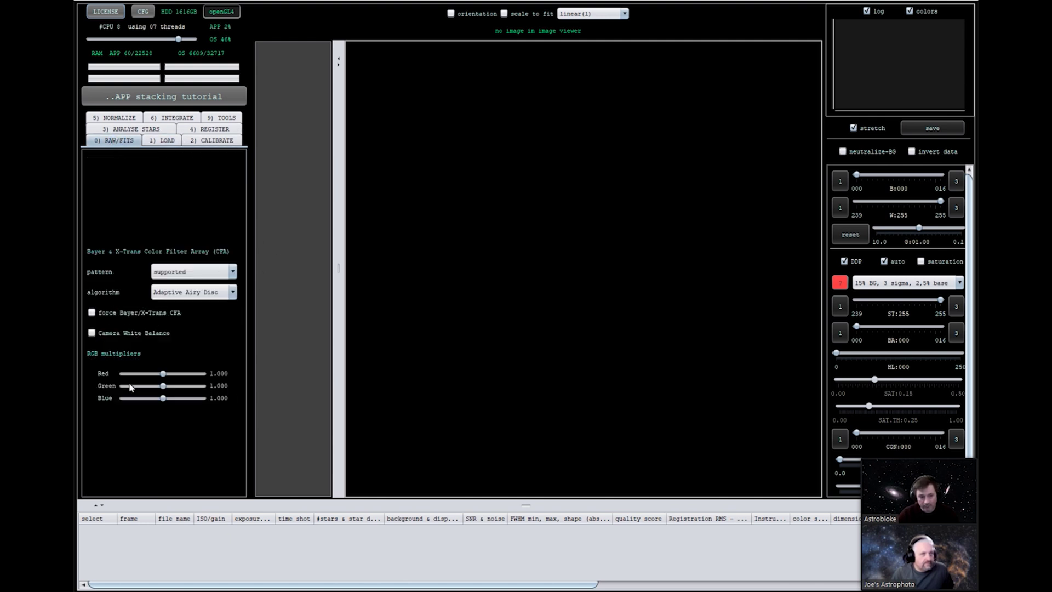
click(215, 271)
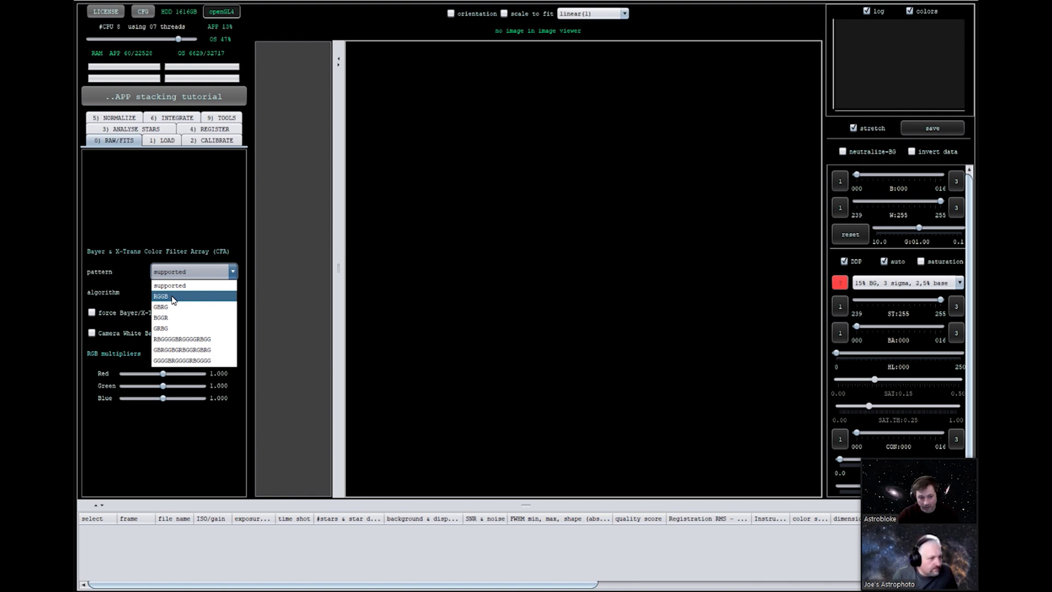
click(187, 223)
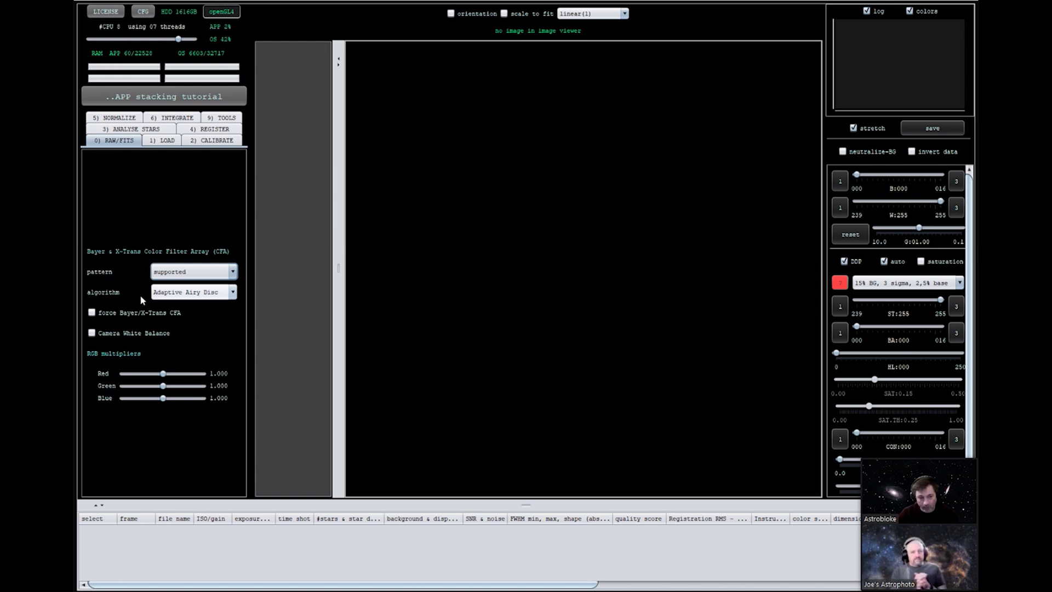
click(229, 297)
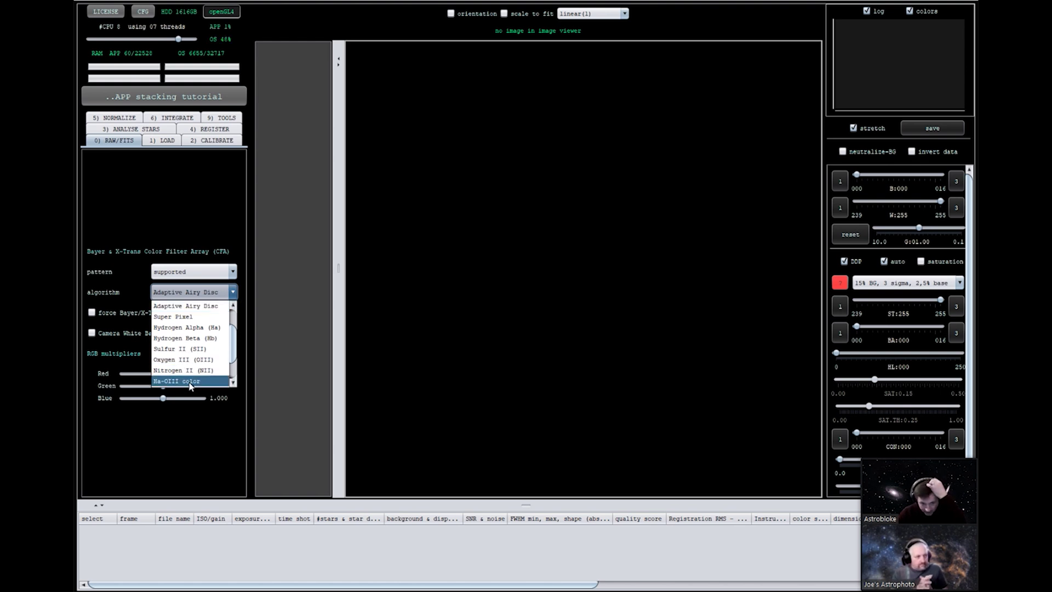
scroll(190, 383, down, 1)
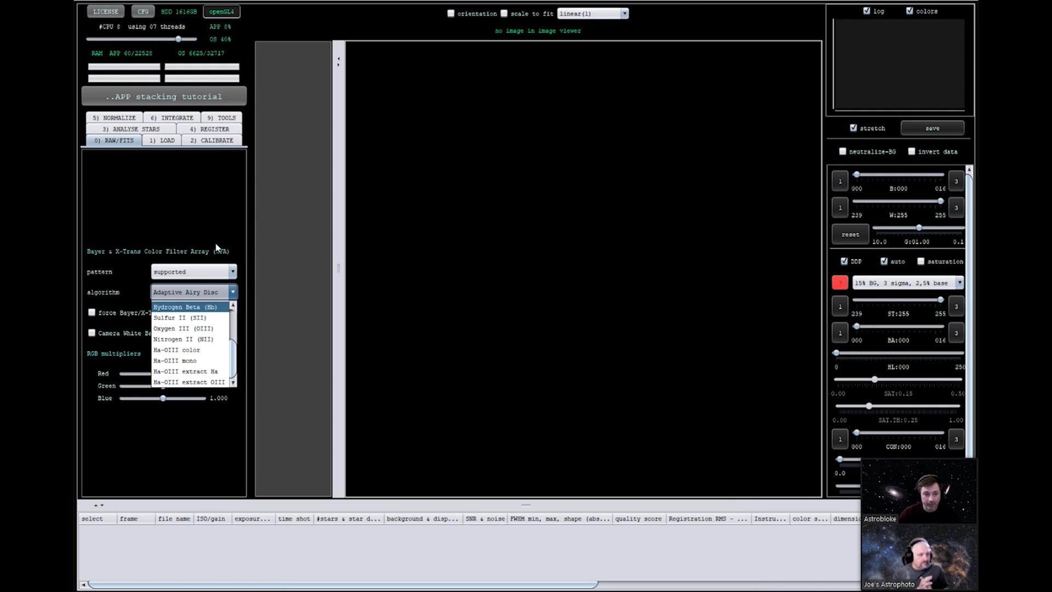
click(163, 226)
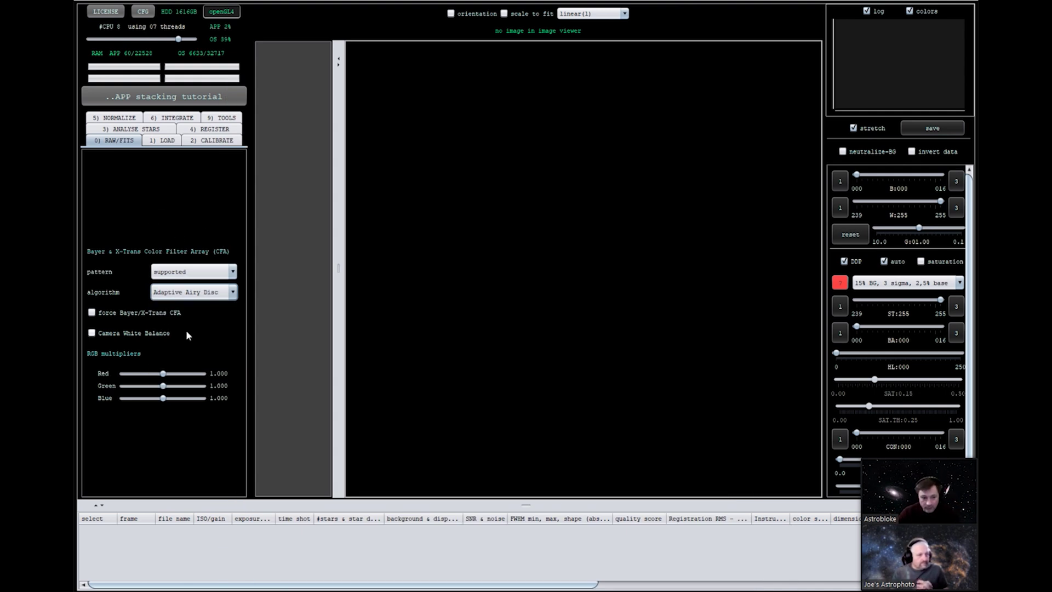
click(167, 142)
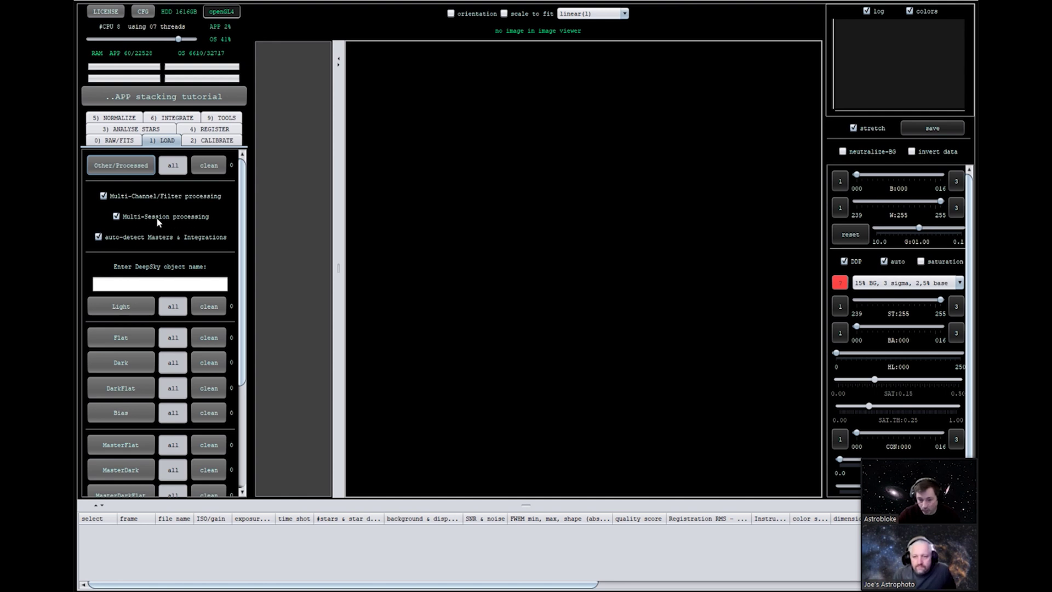
- Turn off Multi-Session processing and enter Monkeyhead as the DeepSky object name
mouse_move(143, 217)
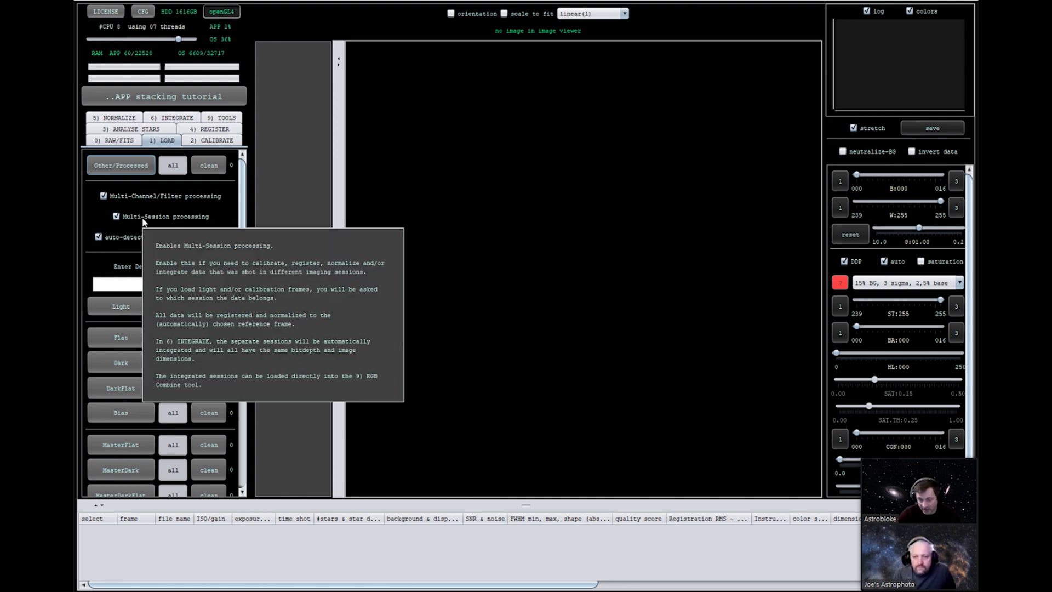
click(117, 217)
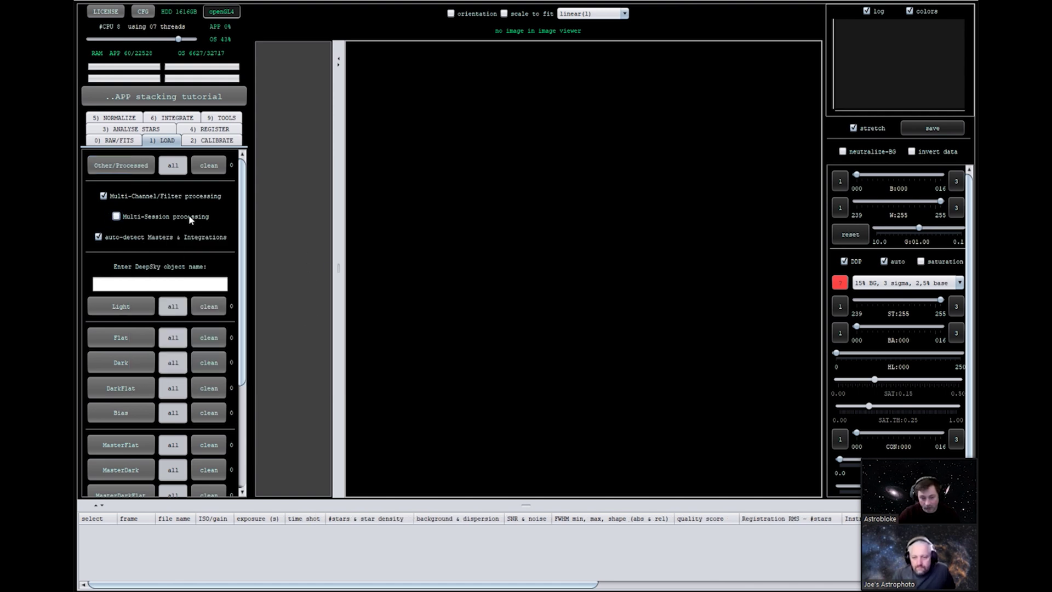
mouse_move(163, 220)
mouse_move(172, 238)
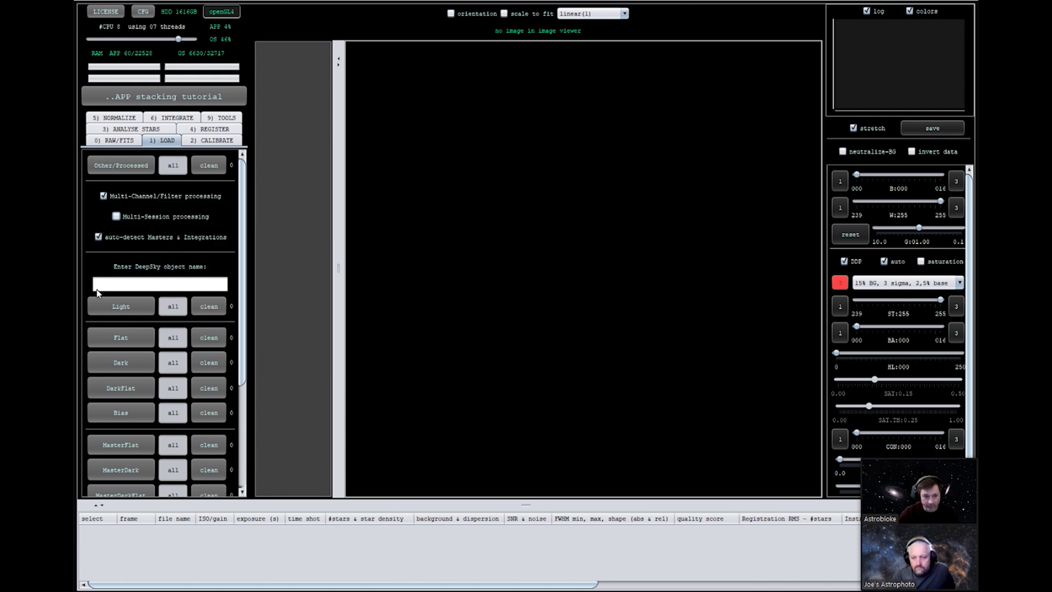
click(121, 285)
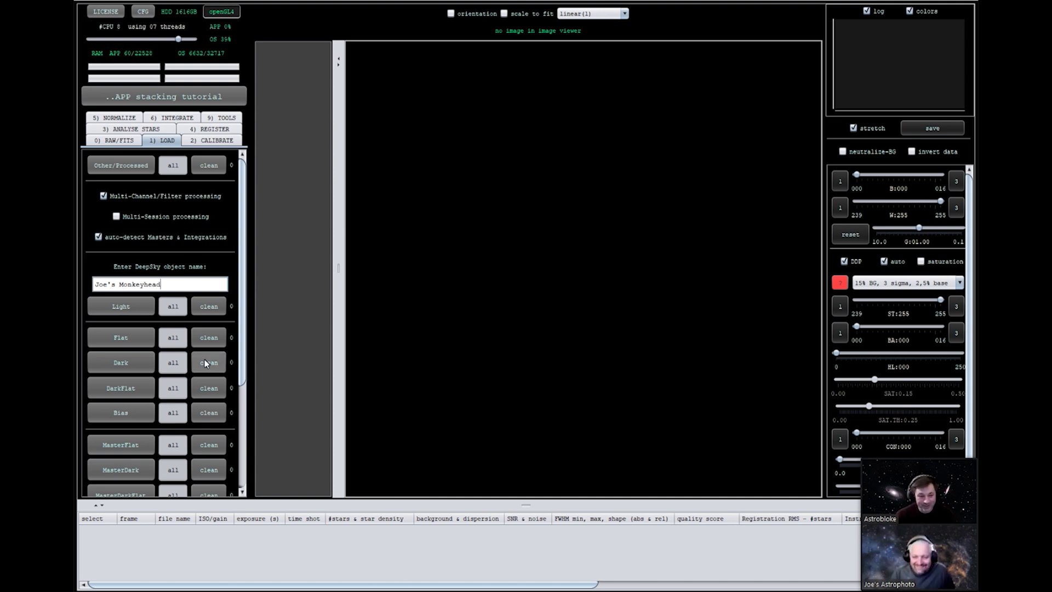
scroll(142, 394, down, 3)
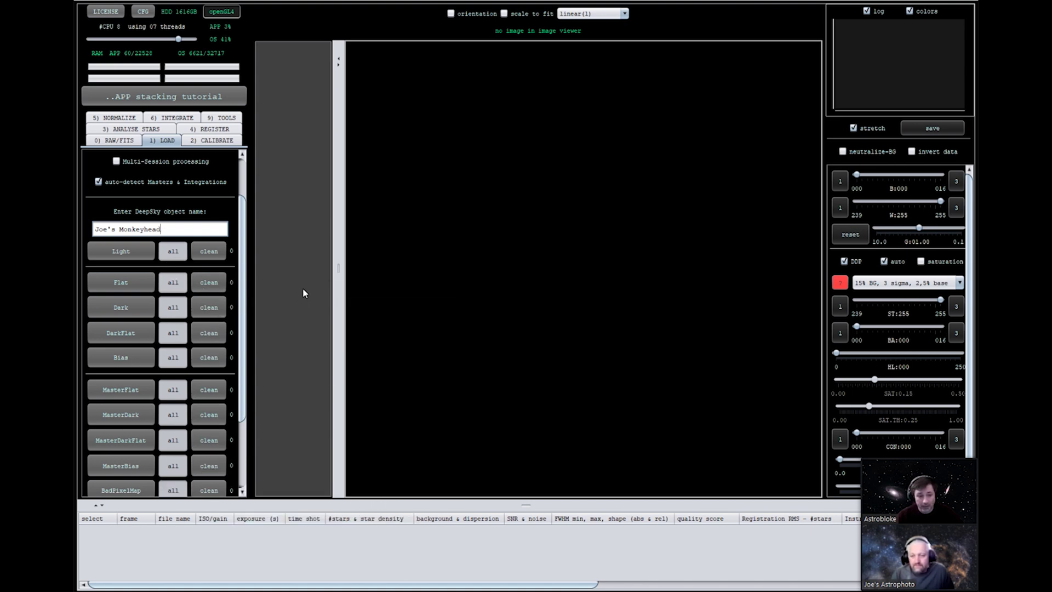
- Load all 36 Ha, OIII and SII .fits light frames, assigning channels from the FILTER header
click(122, 251)
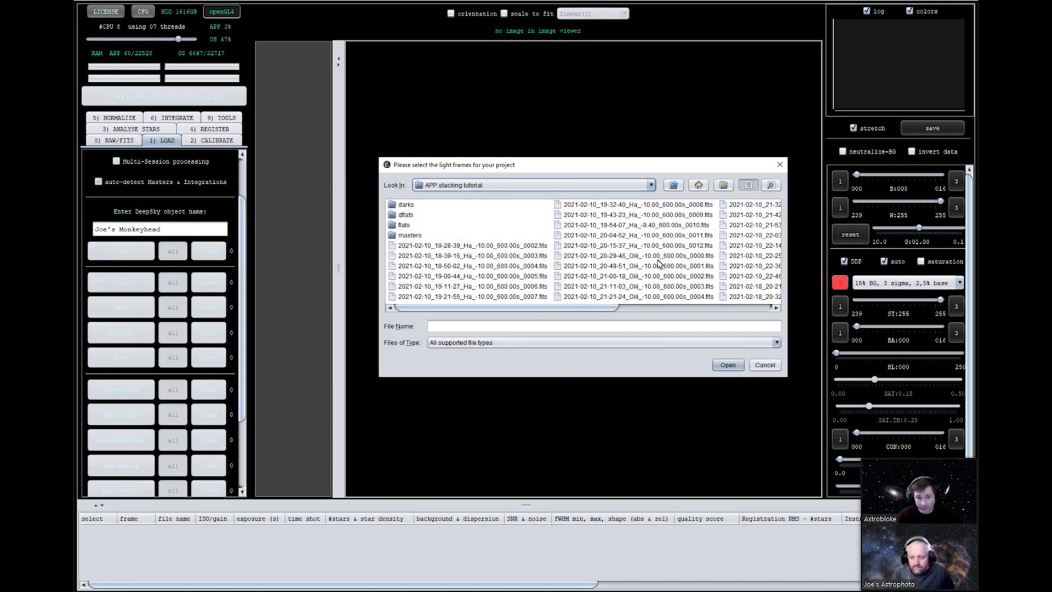
click(472, 246)
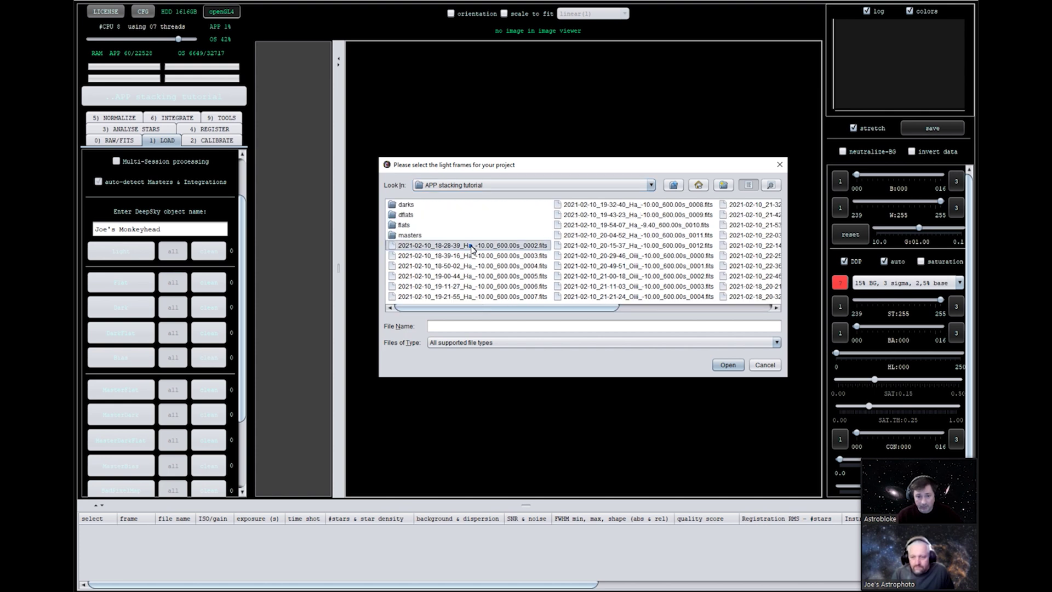
scroll(472, 246, down, 3)
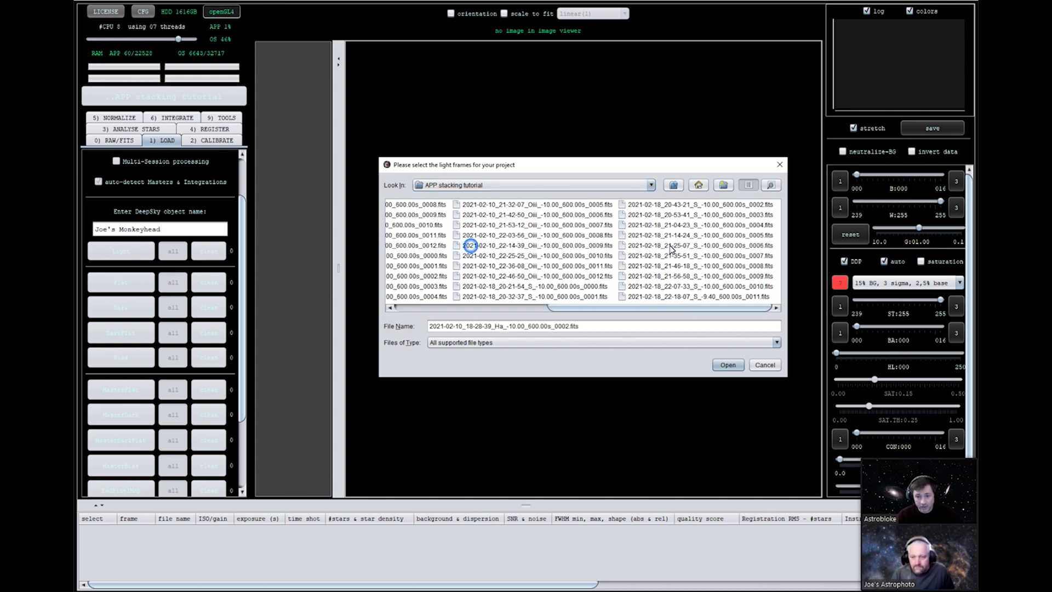
shift+click(701, 299)
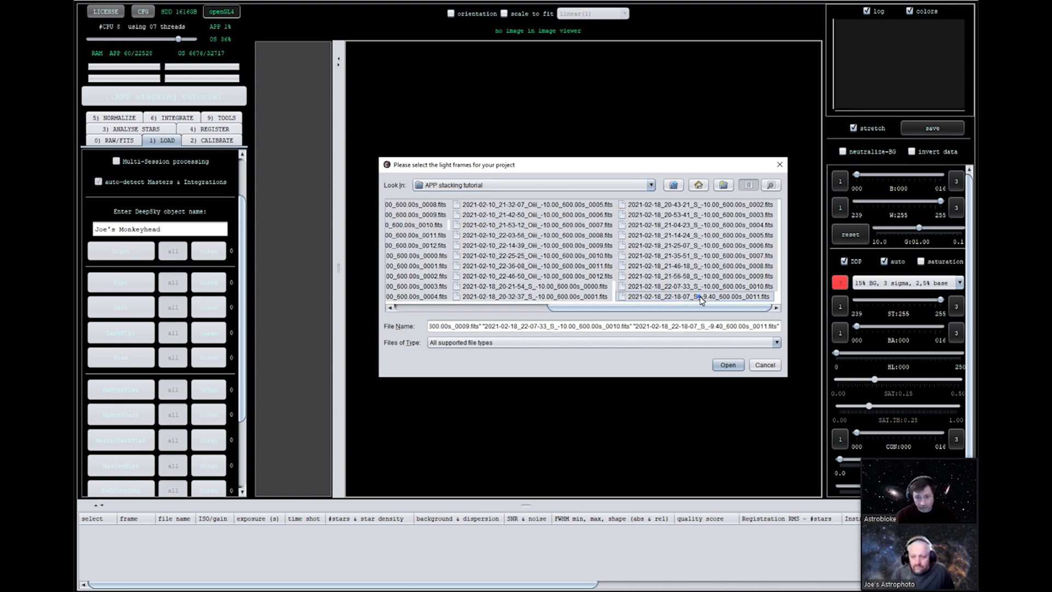
click(729, 365)
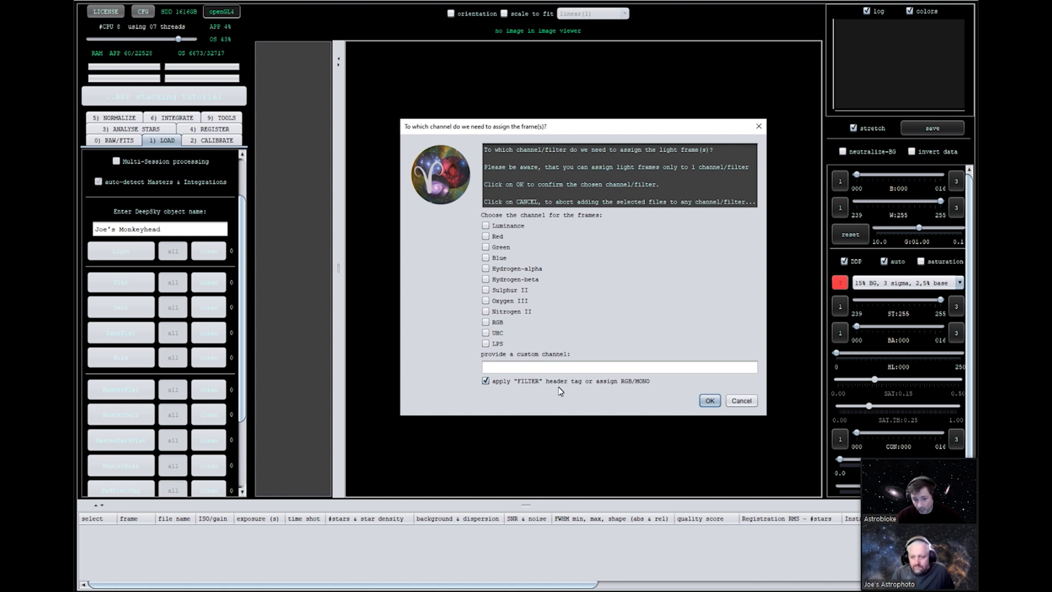
click(710, 402)
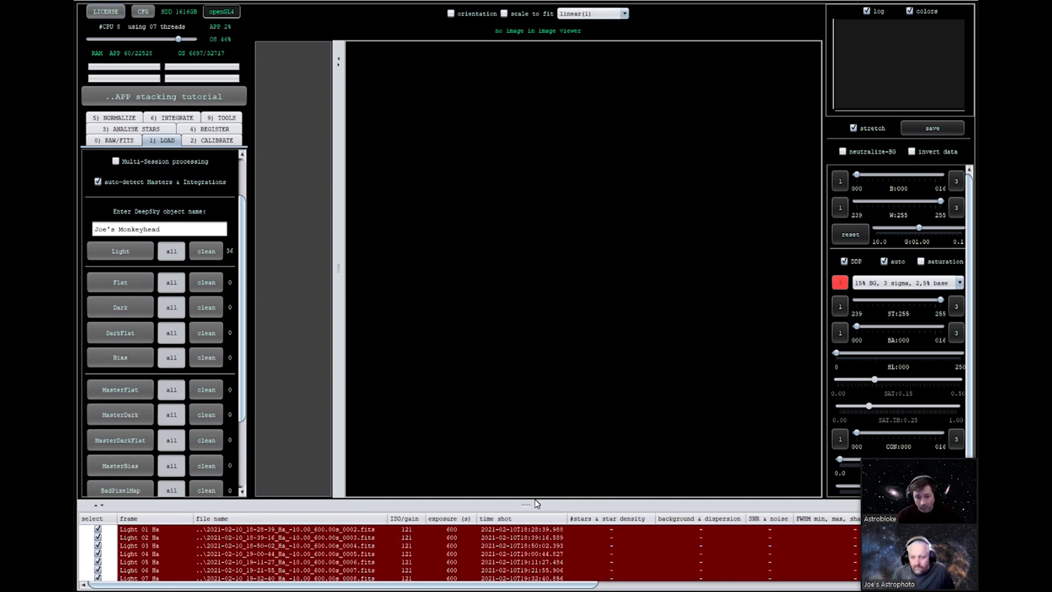
- Enlarge the file table to review the loaded lights, then shrink it back for the viewer
drag(527, 504, 536, 366)
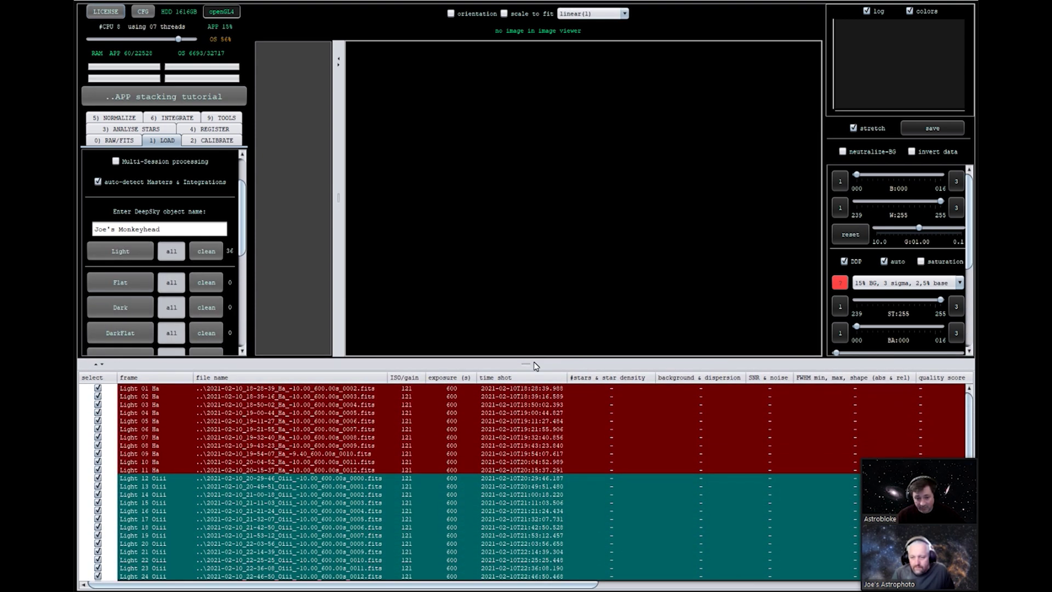
scroll(460, 512, down, 4)
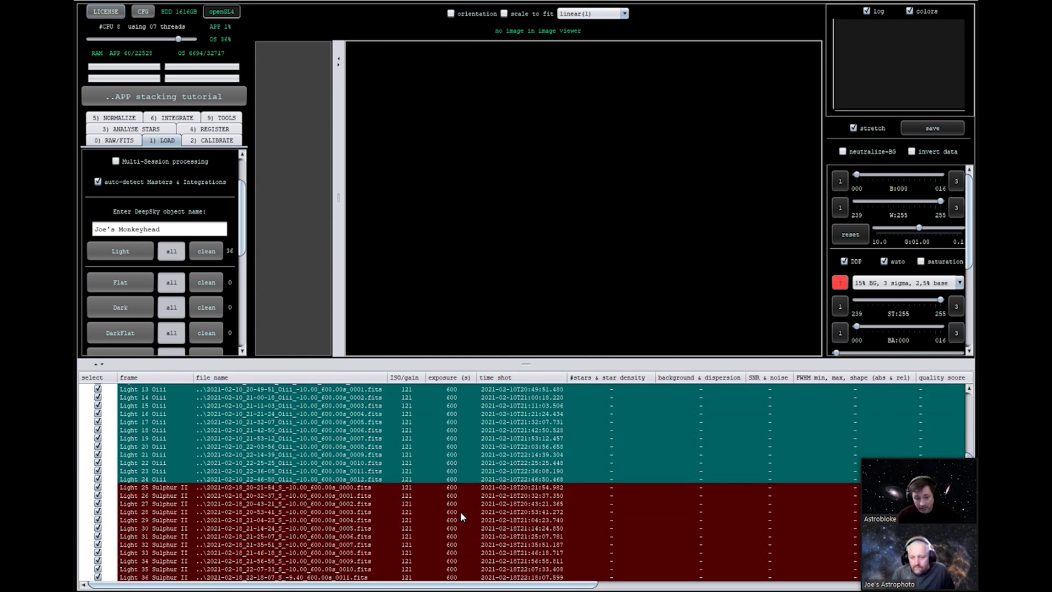
scroll(461, 511, up, 4)
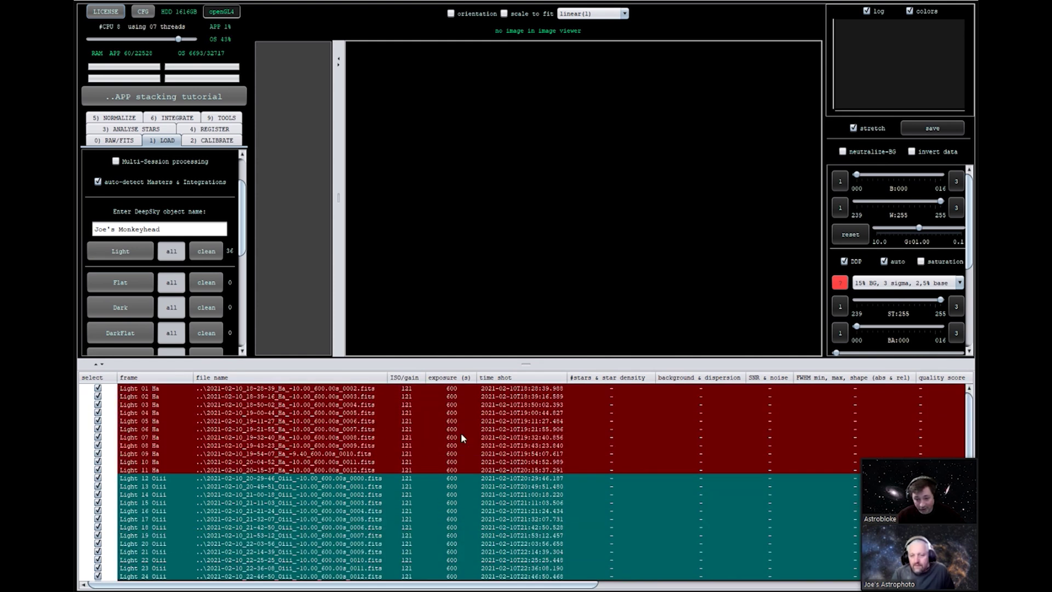
scroll(421, 541, down, 4)
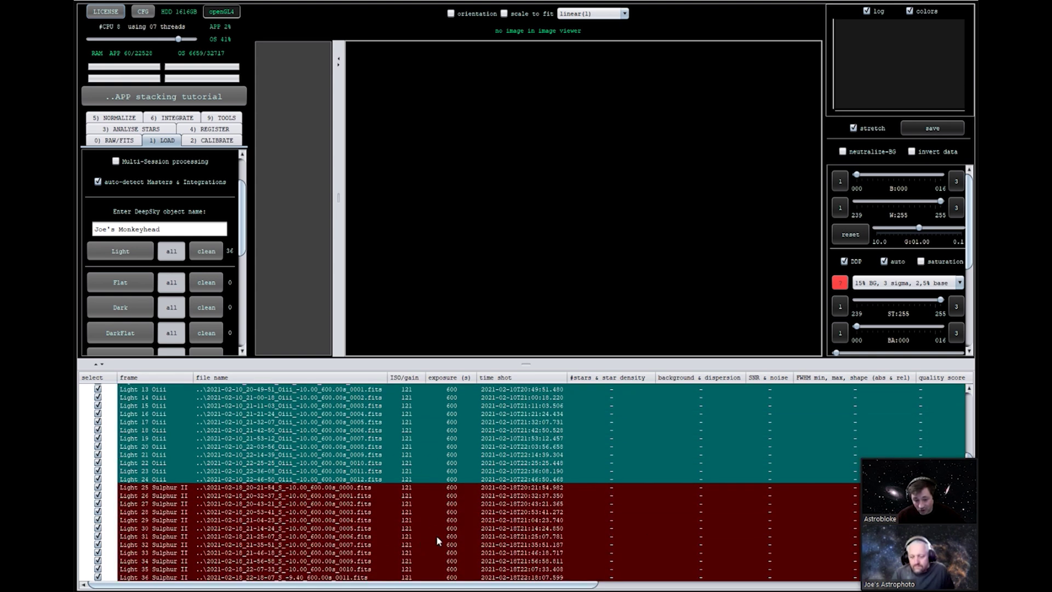
scroll(358, 544, up, 4)
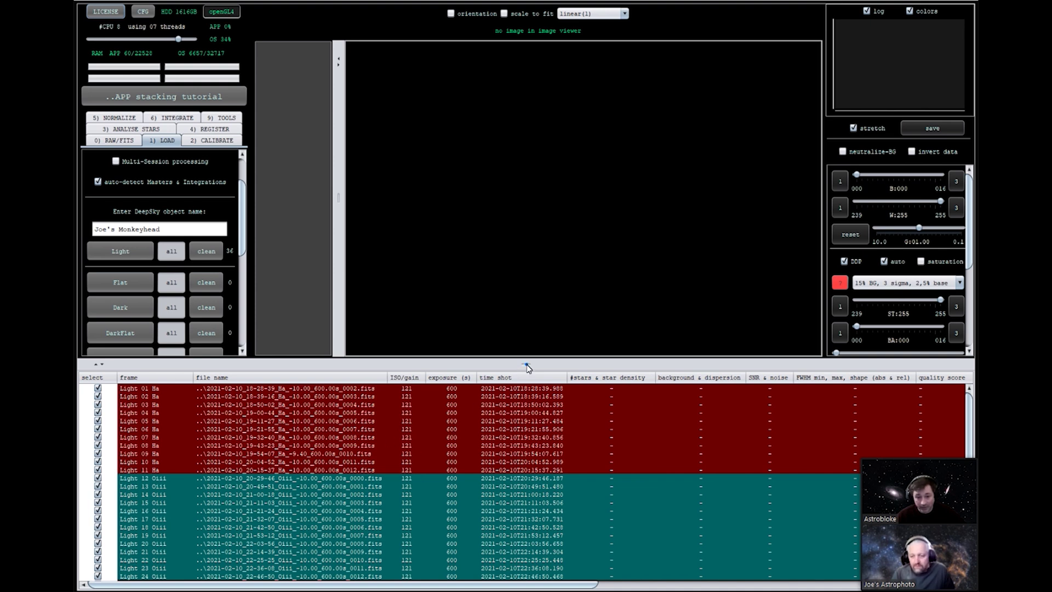
drag(526, 364, 554, 460)
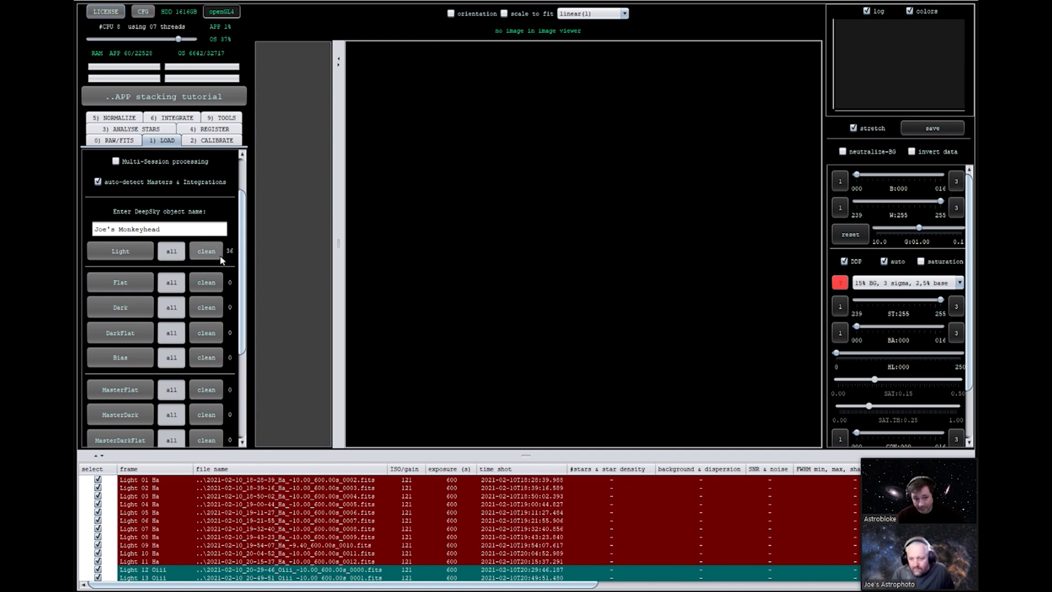
click(126, 289)
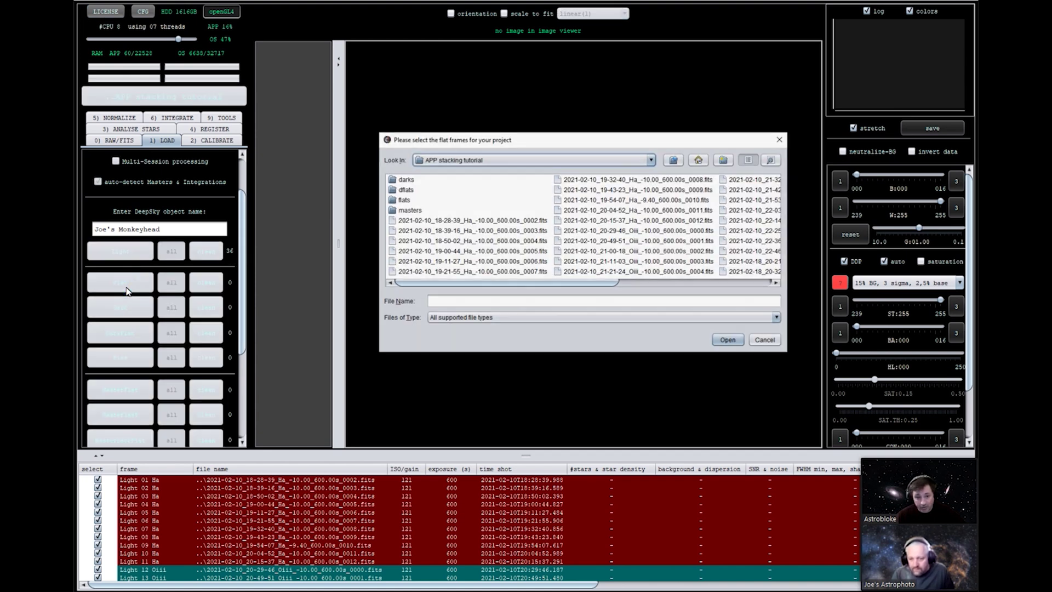
- Browse to the F:\294MM pro calibration\FLAT 2x2 130PDS SHO folder
double_click(404, 200)
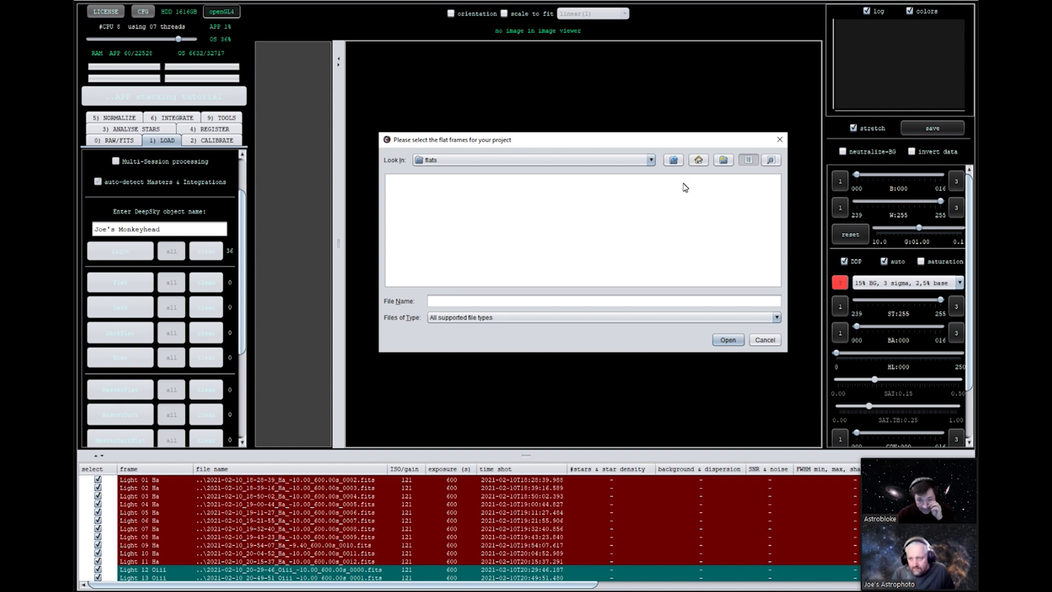
click(678, 163)
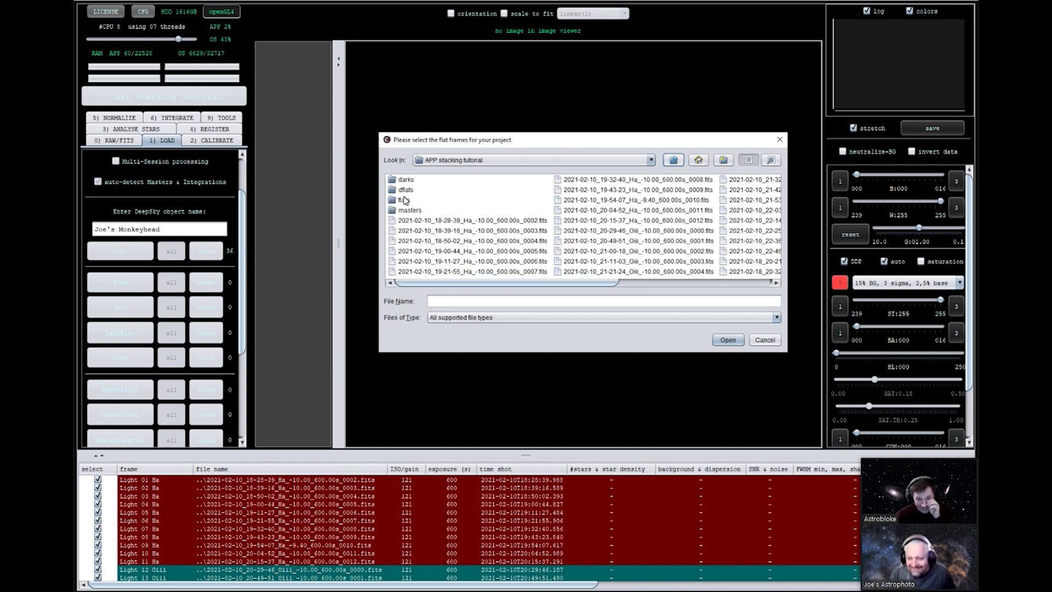
double_click(406, 190)
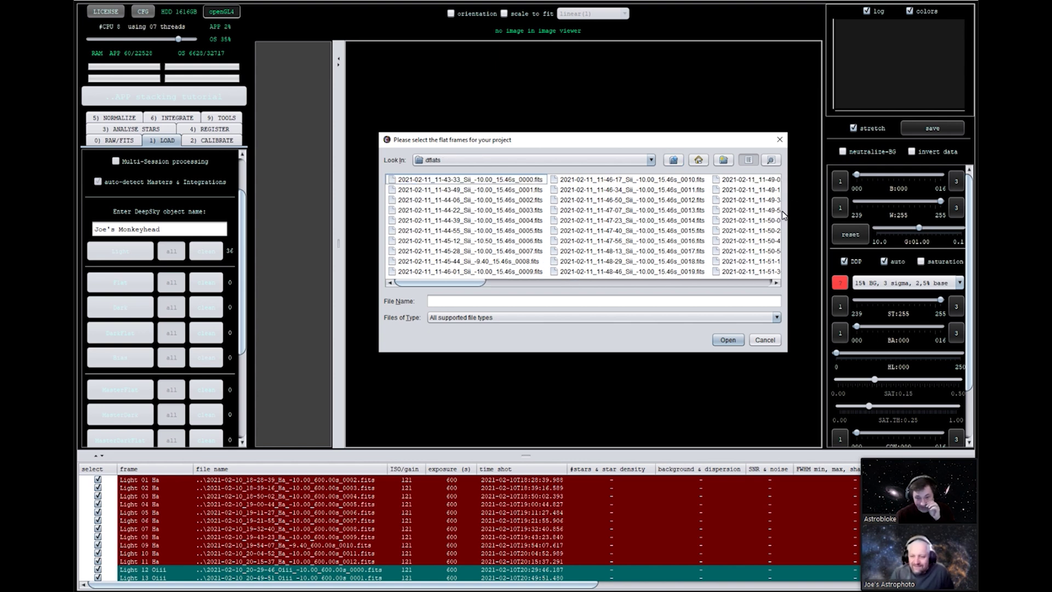
scroll(708, 235, right, 5)
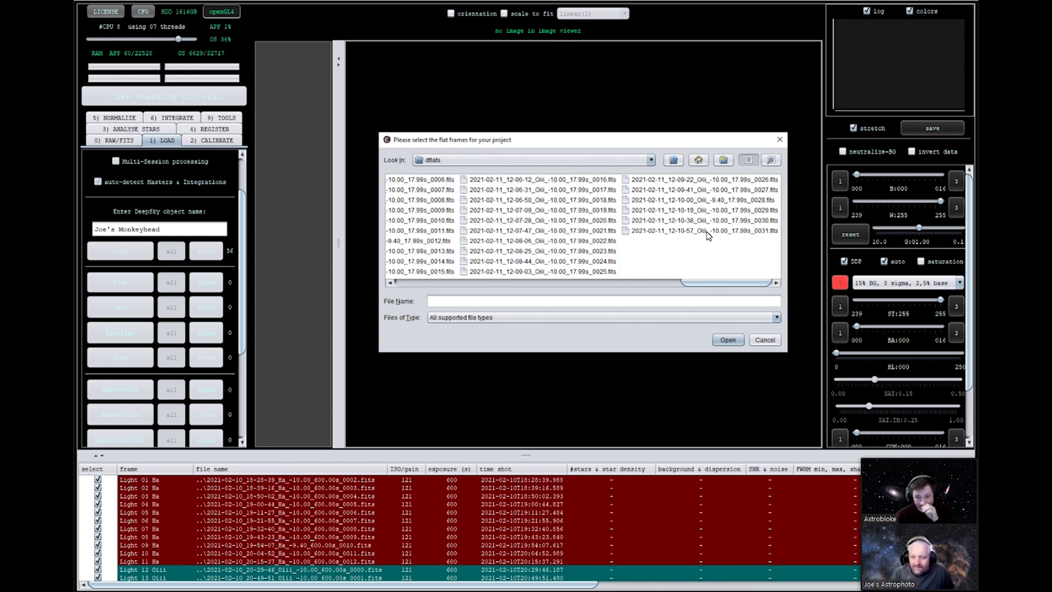
click(673, 159)
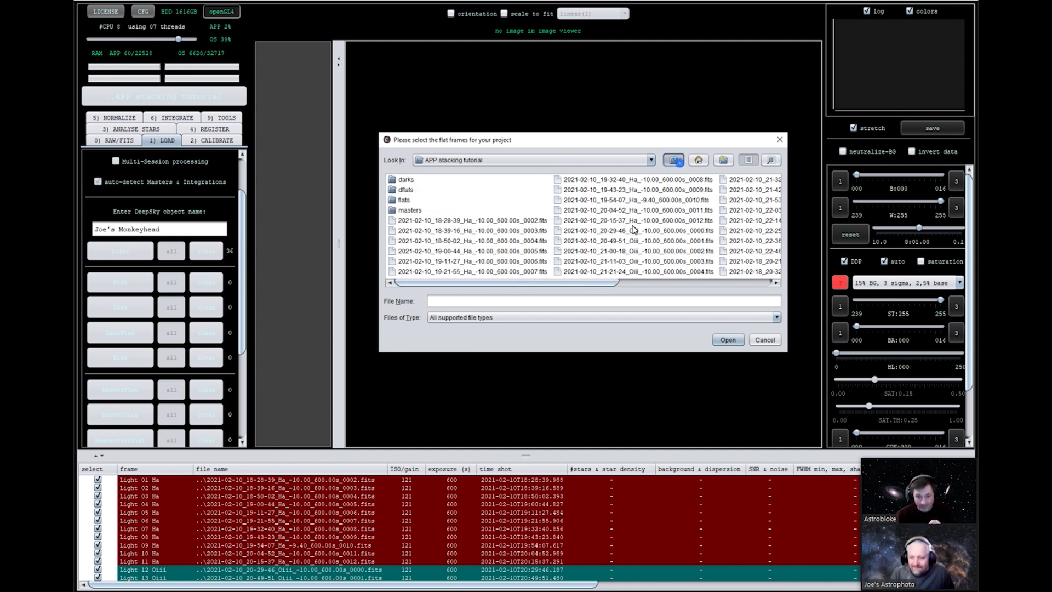
key(space)
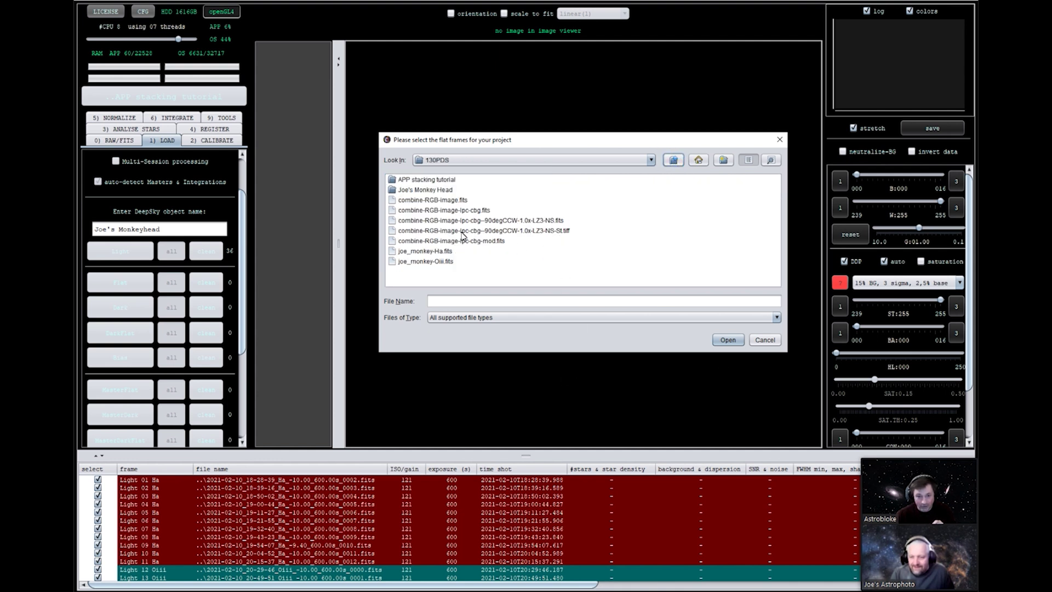
click(675, 162)
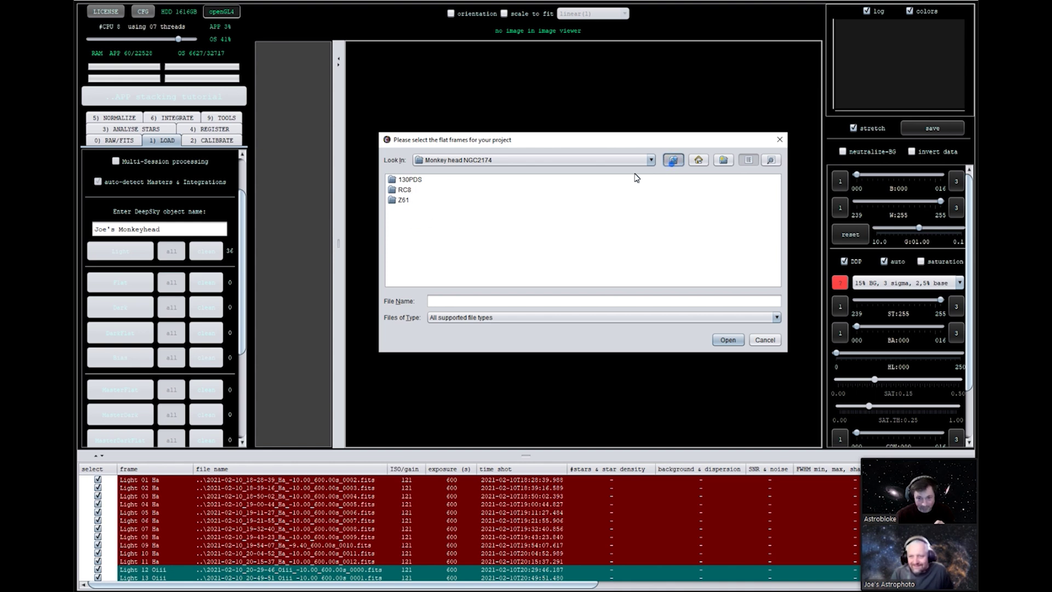
click(415, 211)
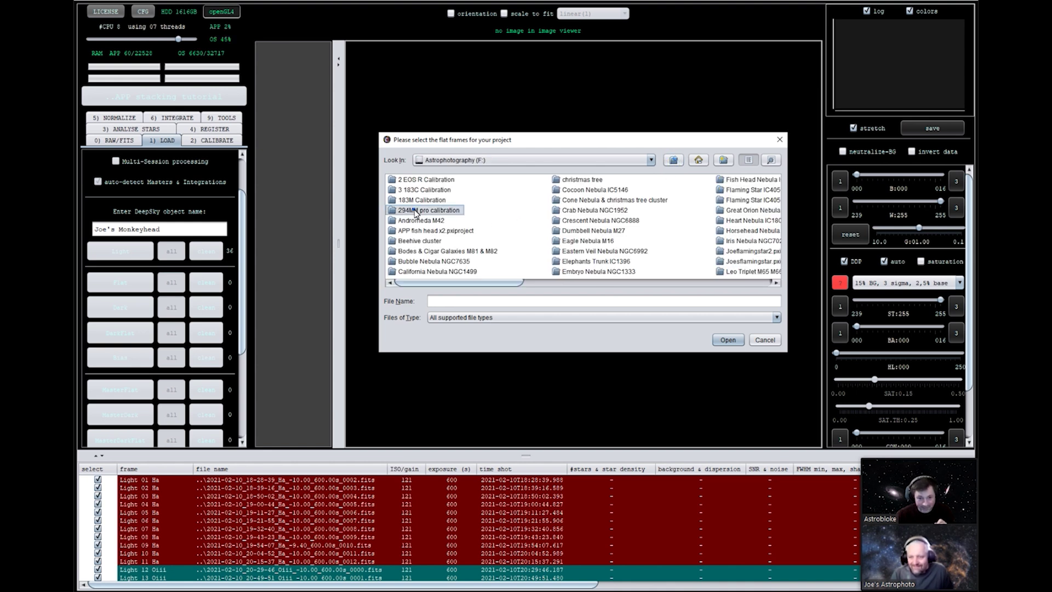
double_click(415, 210)
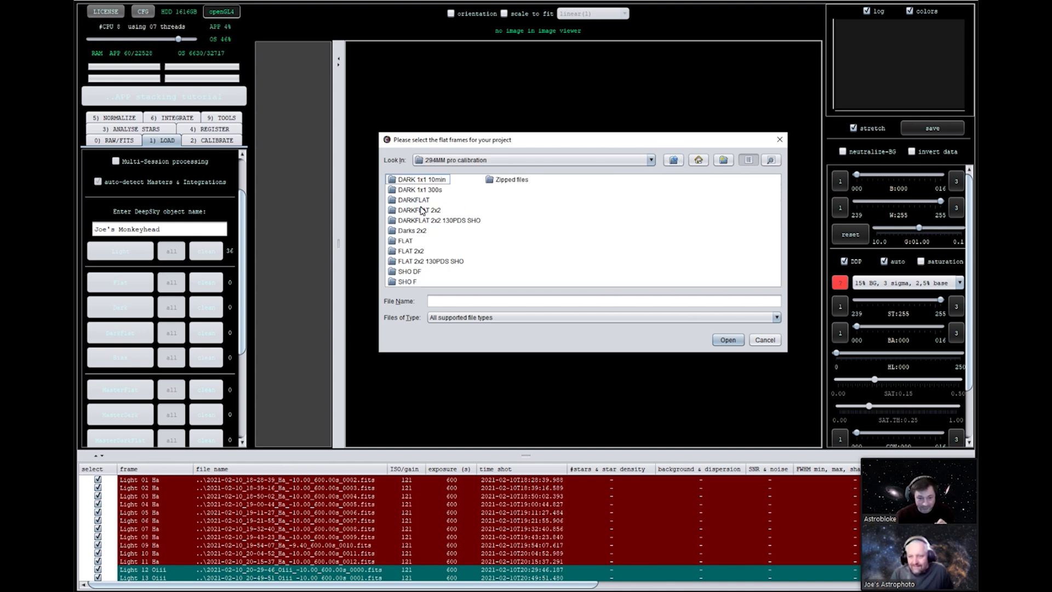
double_click(432, 262)
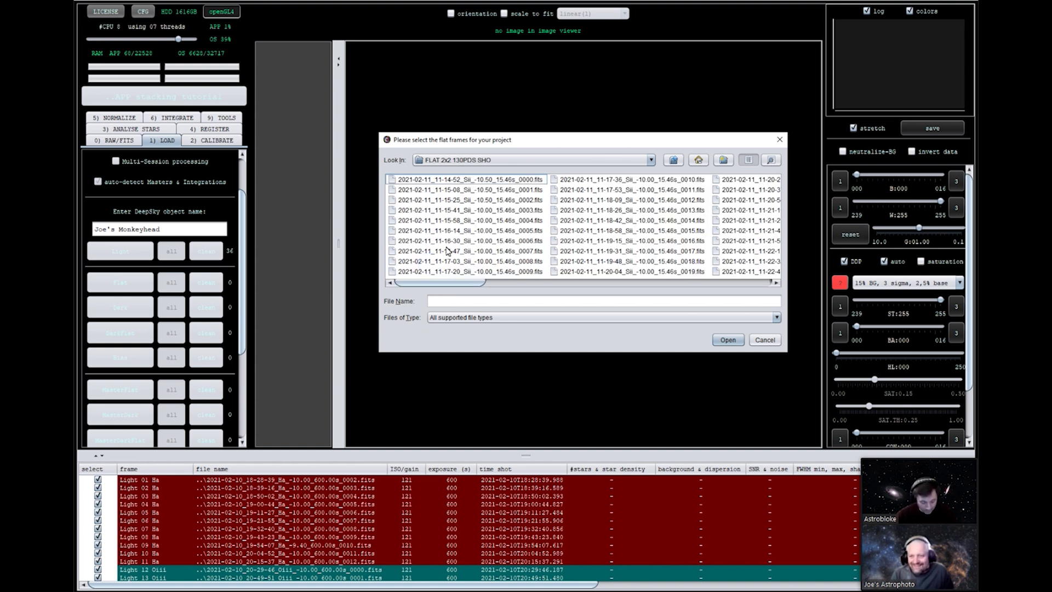
- Load all 96 flats as Ha, OIII and SII, then review and shrink the frame list
key(ctrl+a)
click(728, 340)
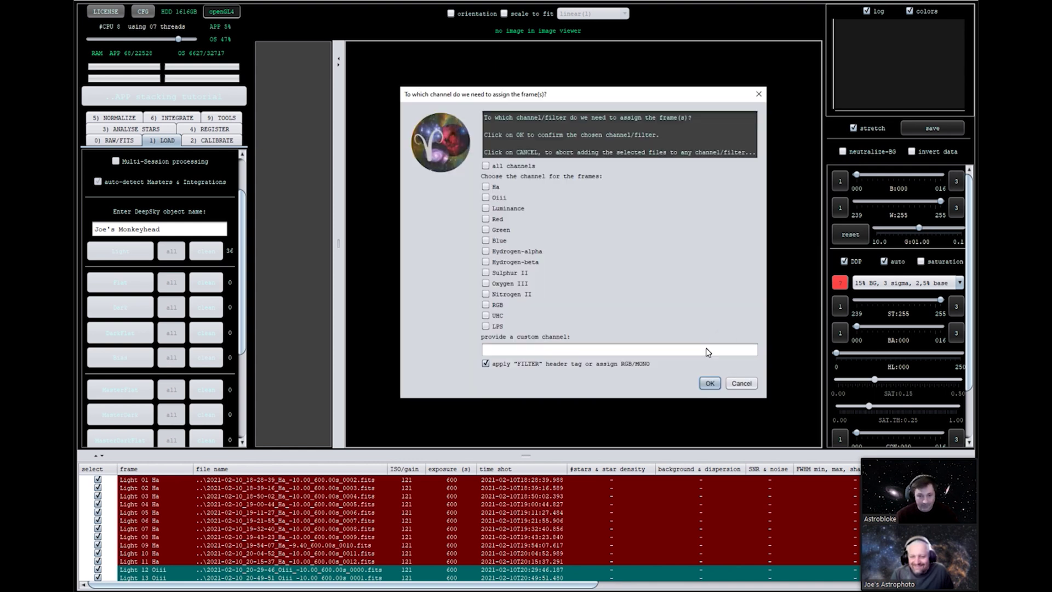
click(710, 383)
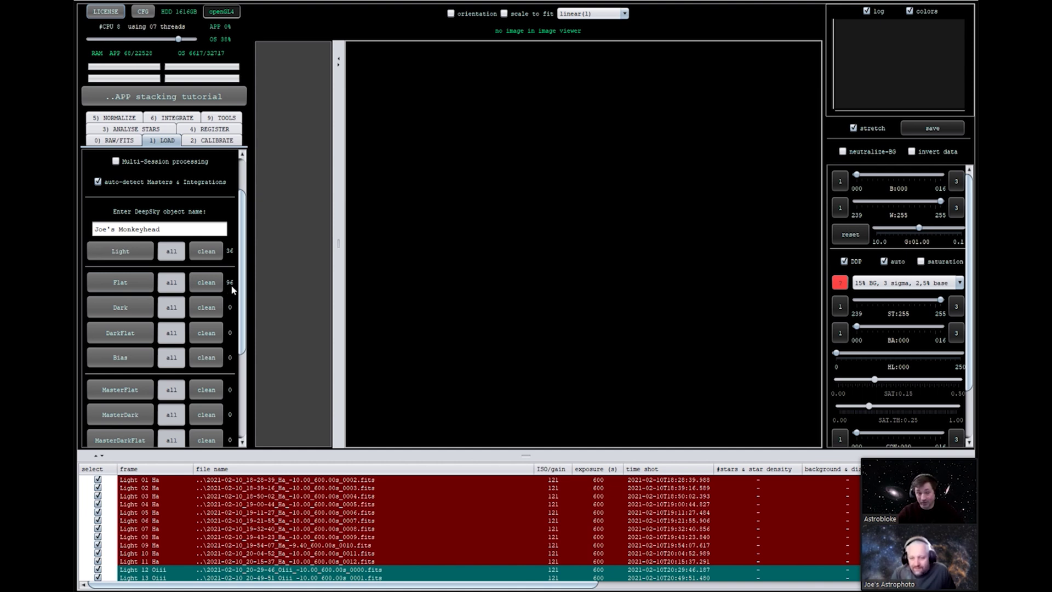
scroll(332, 515, down, 10)
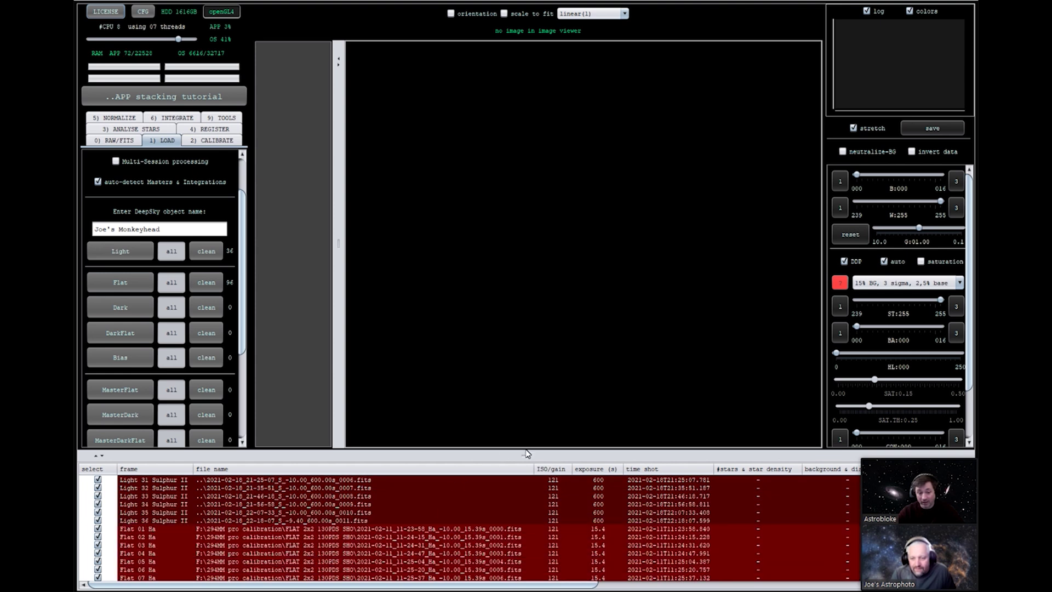
drag(526, 455, 526, 119)
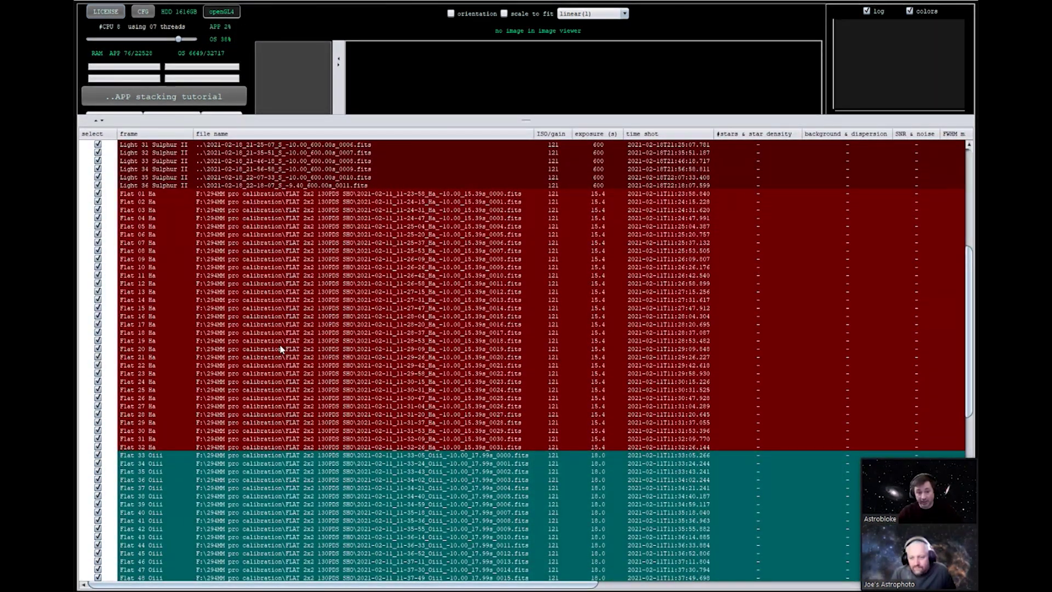
scroll(284, 547, down, 14)
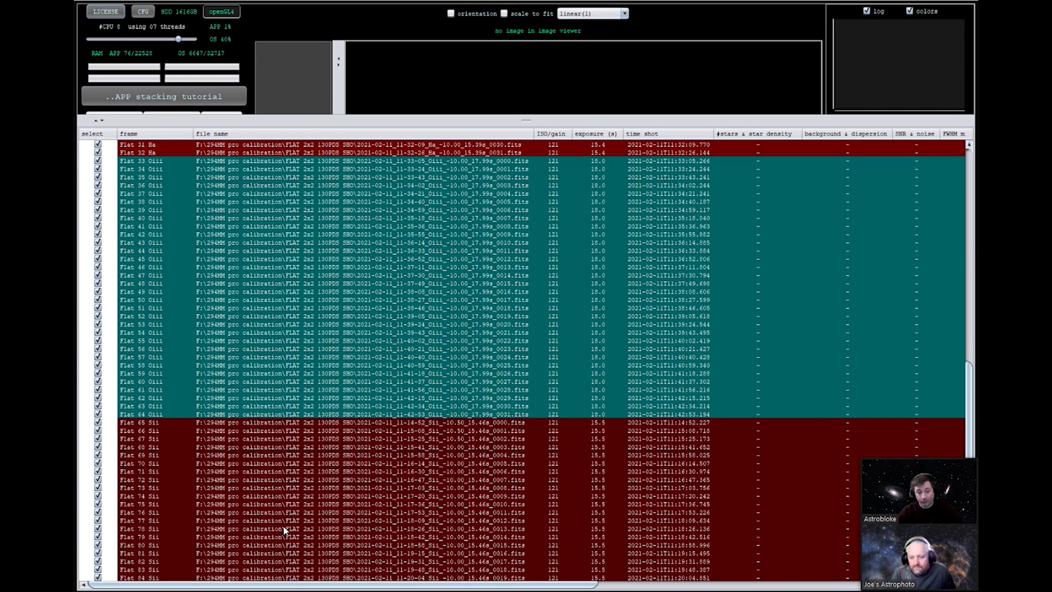
scroll(284, 525, up, 20)
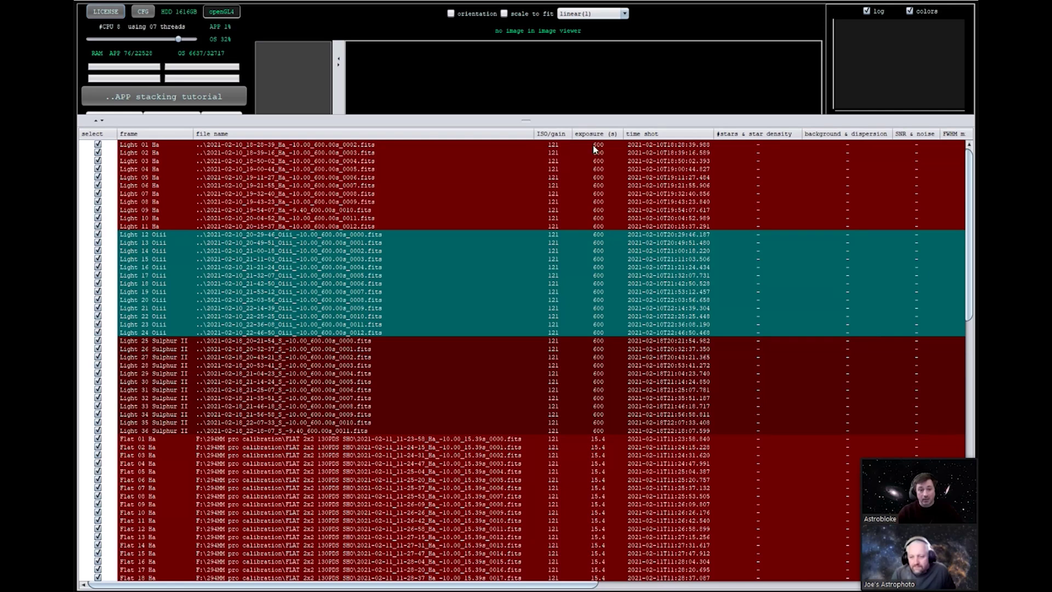
drag(527, 118, 537, 458)
- Browse to the Monkey head NGC2174\130PDS\APP stacking tutorial\dflats folder for dark flats
click(125, 339)
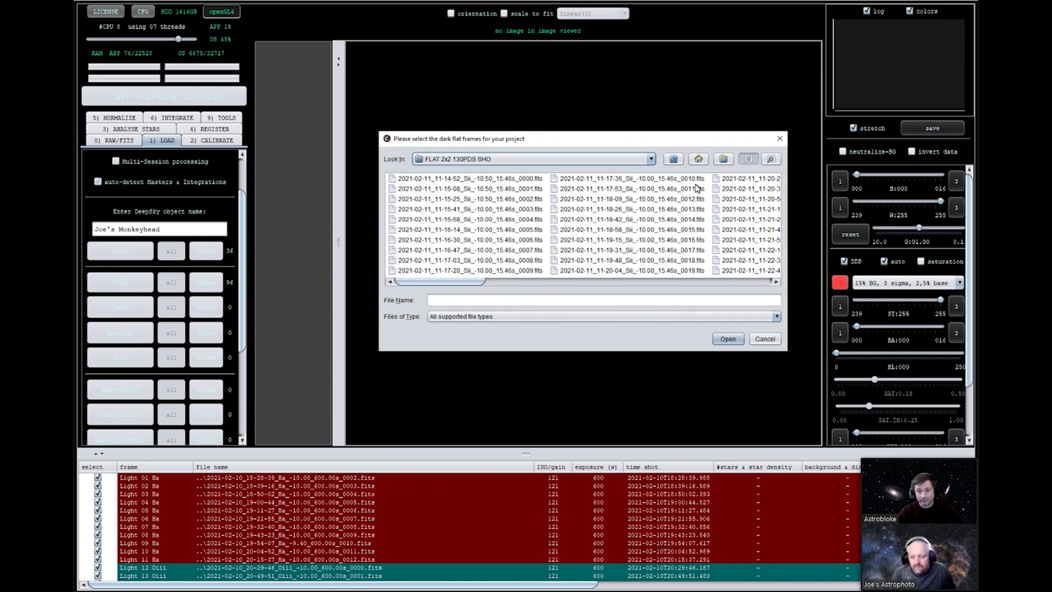
click(674, 158)
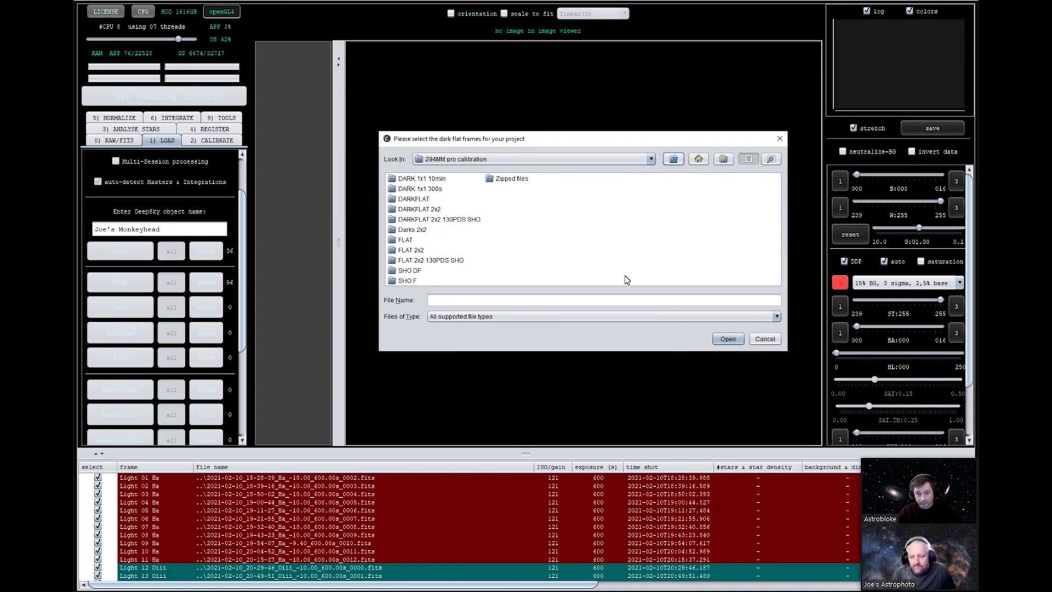
click(673, 159)
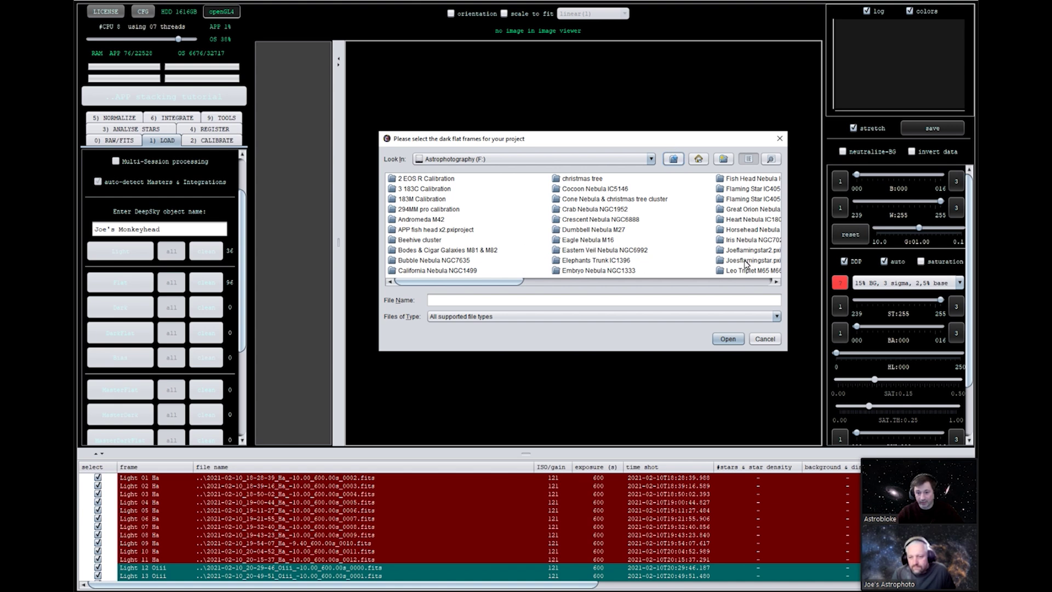
scroll(747, 263, down, 5)
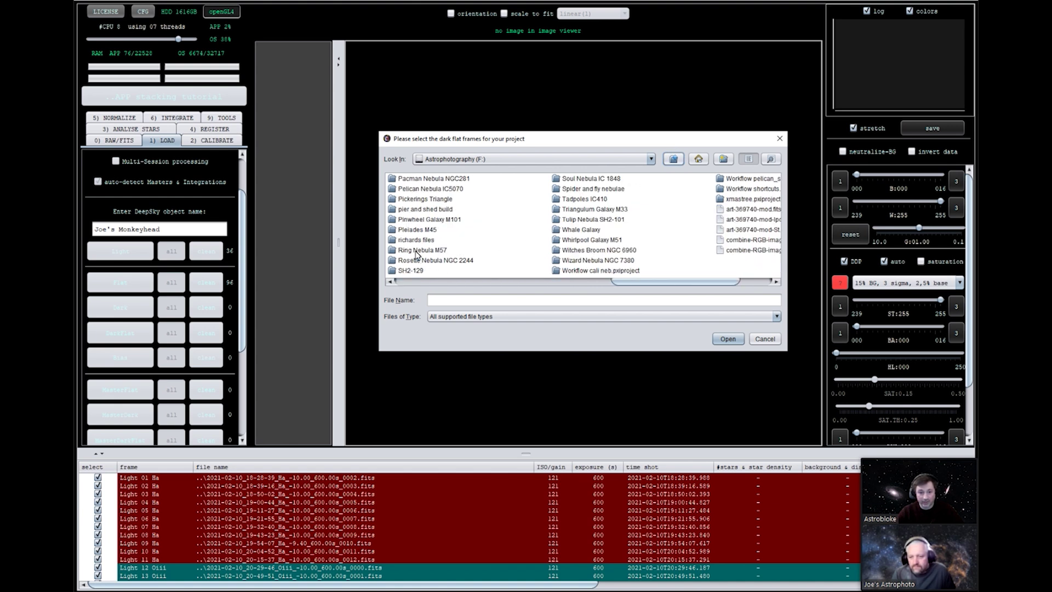
scroll(427, 213, up, 3)
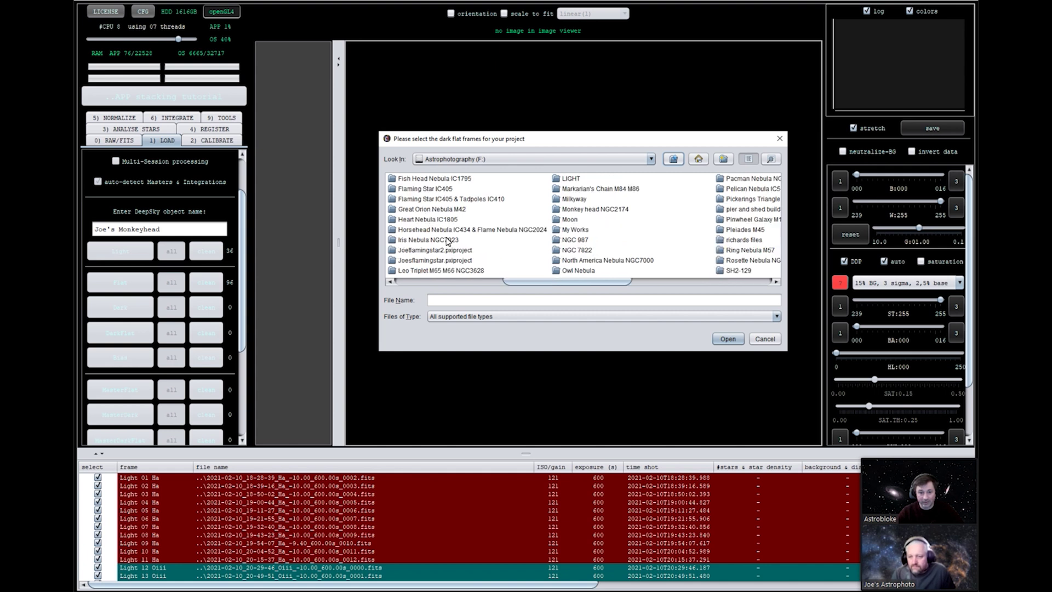
double_click(587, 209)
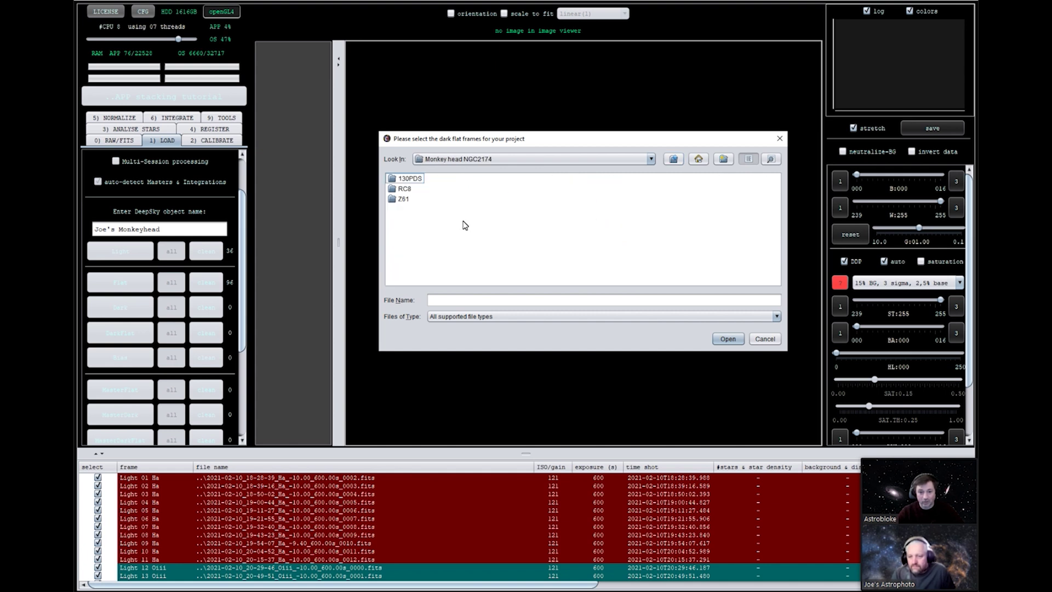
double_click(405, 180)
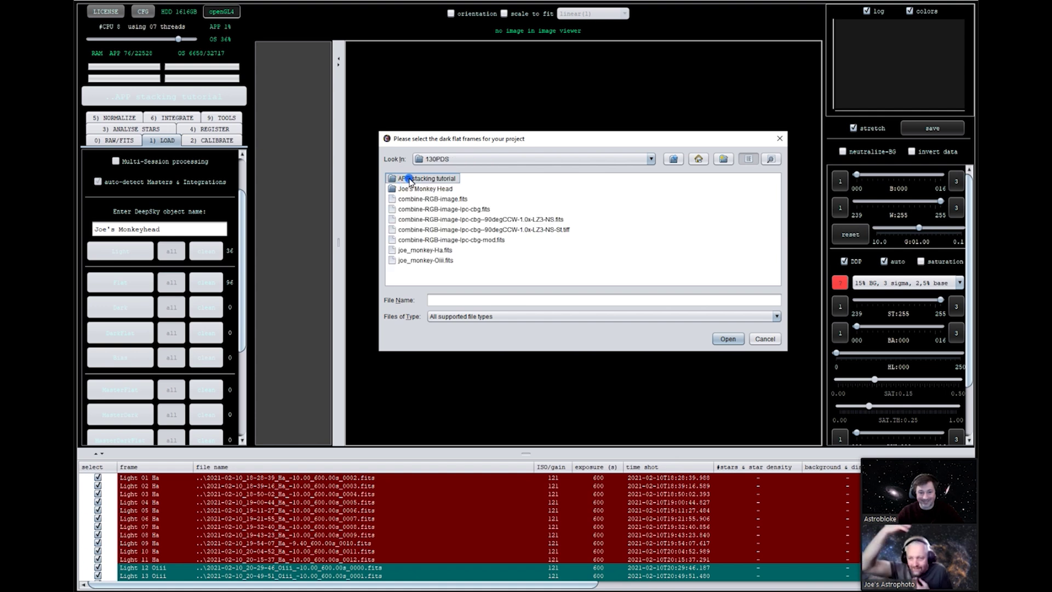
double_click(410, 180)
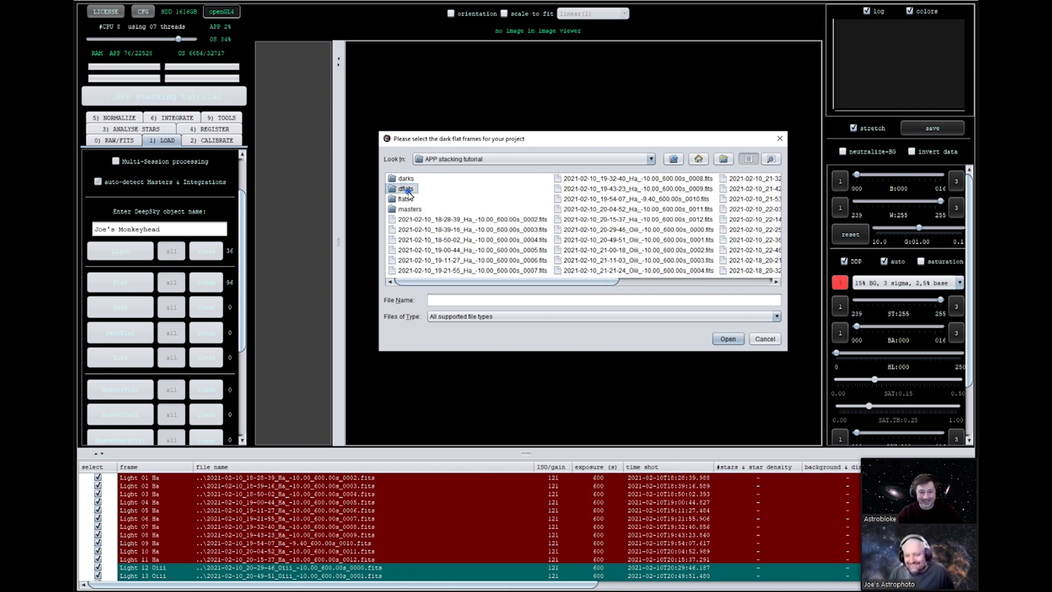
double_click(406, 189)
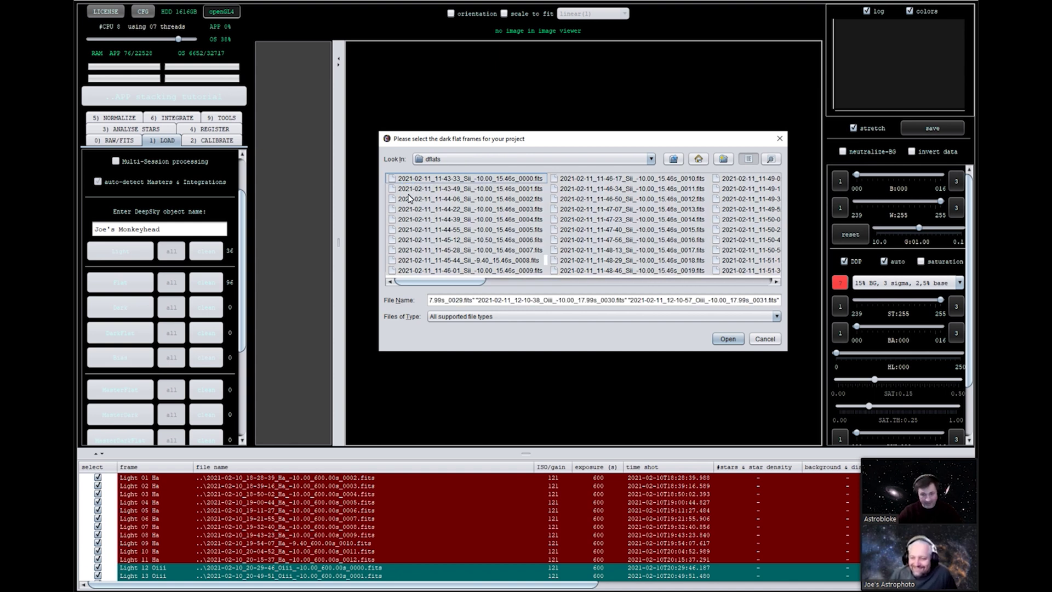
- Load every dark flat file with channels taken from the FILTER header tag
key(ctrl+a)
click(729, 339)
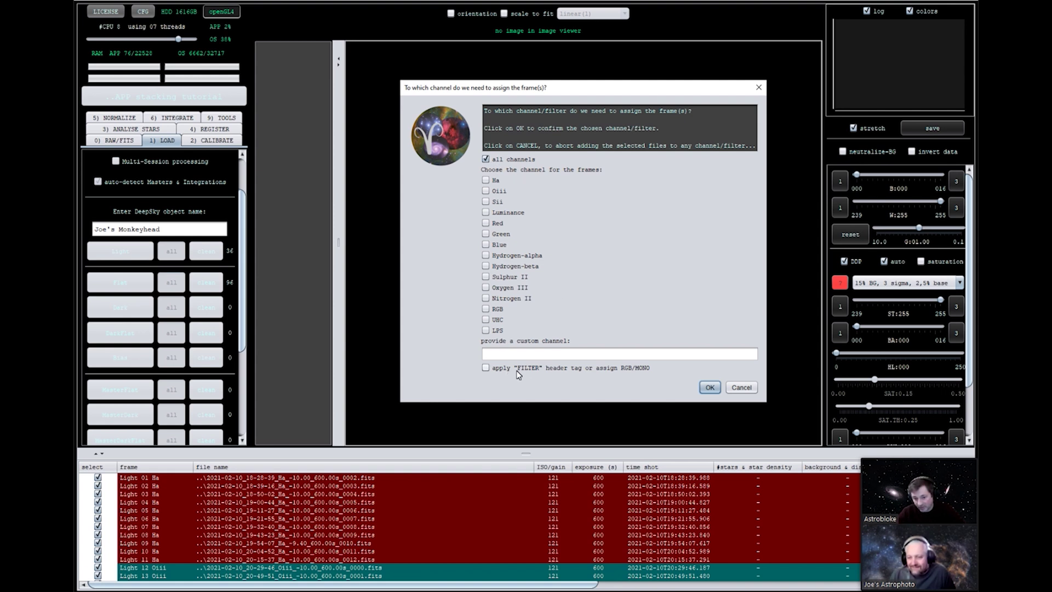
click(493, 371)
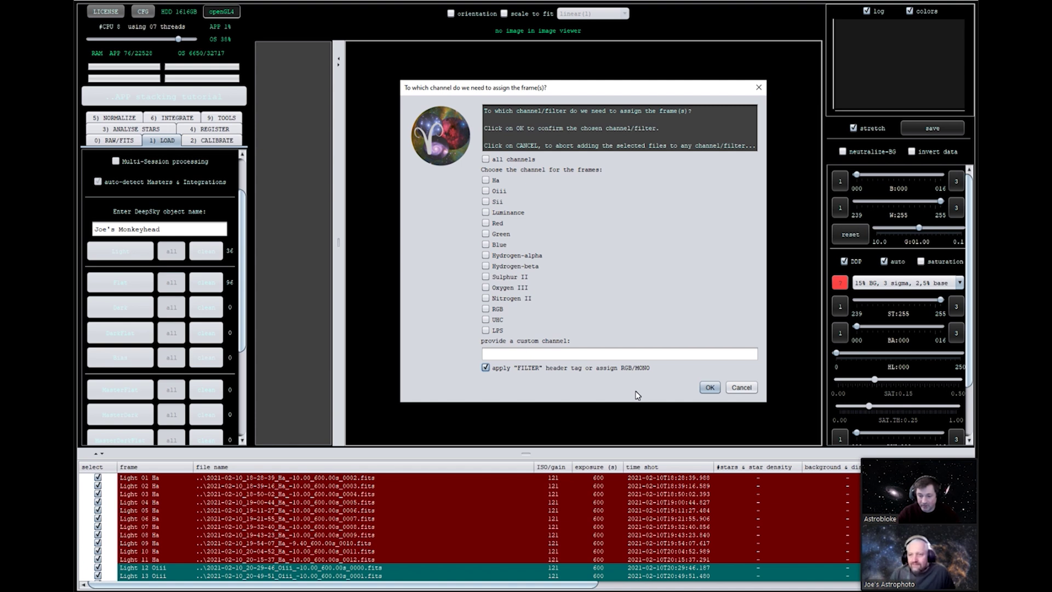
click(710, 387)
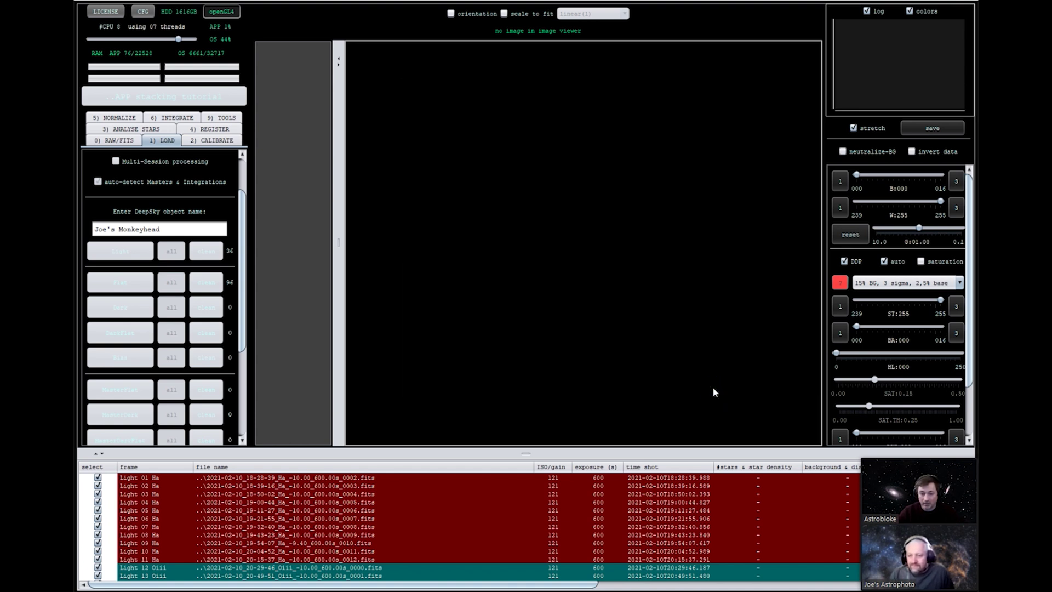
- Scroll through the loaded Light, Flat and DarkFlat frames, then shrink the list to a short strip
scroll(537, 545, down, 4)
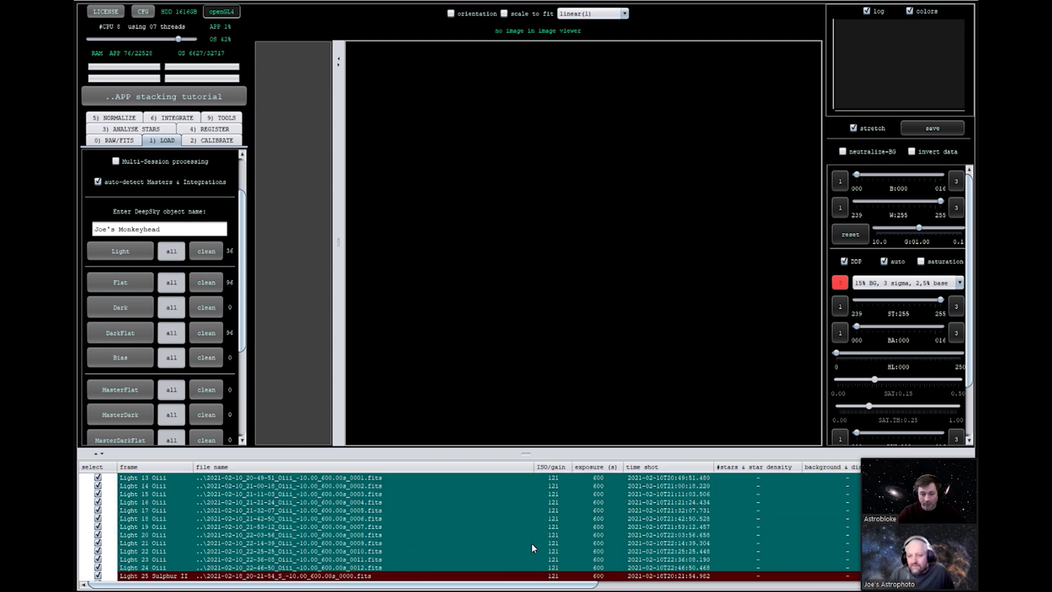
click(537, 455)
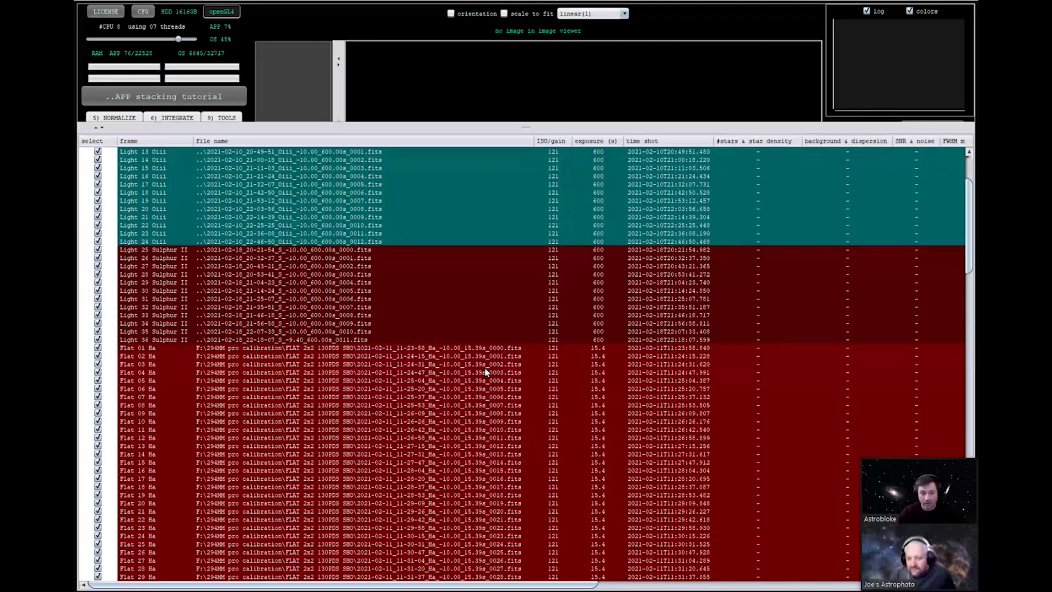
scroll(475, 455, down, 3)
scroll(475, 453, down, 20)
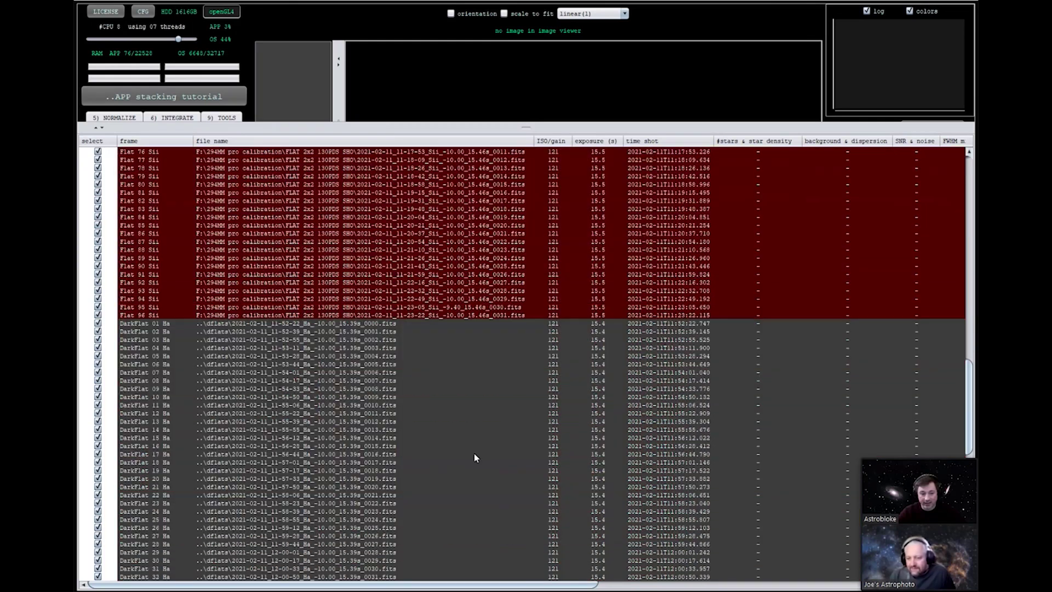
scroll(274, 372, down, 20)
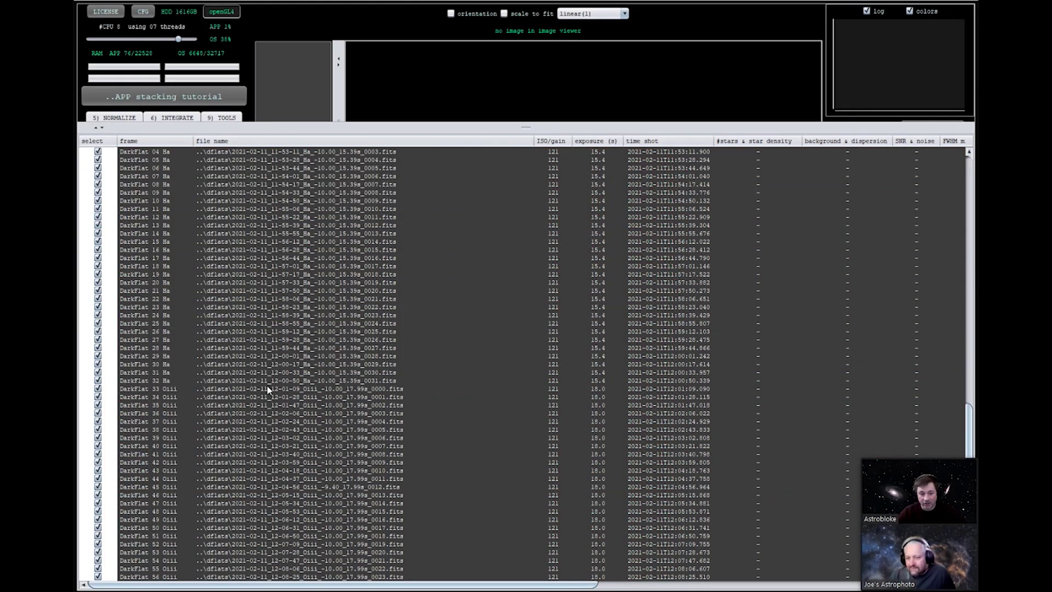
scroll(269, 417, up, 20)
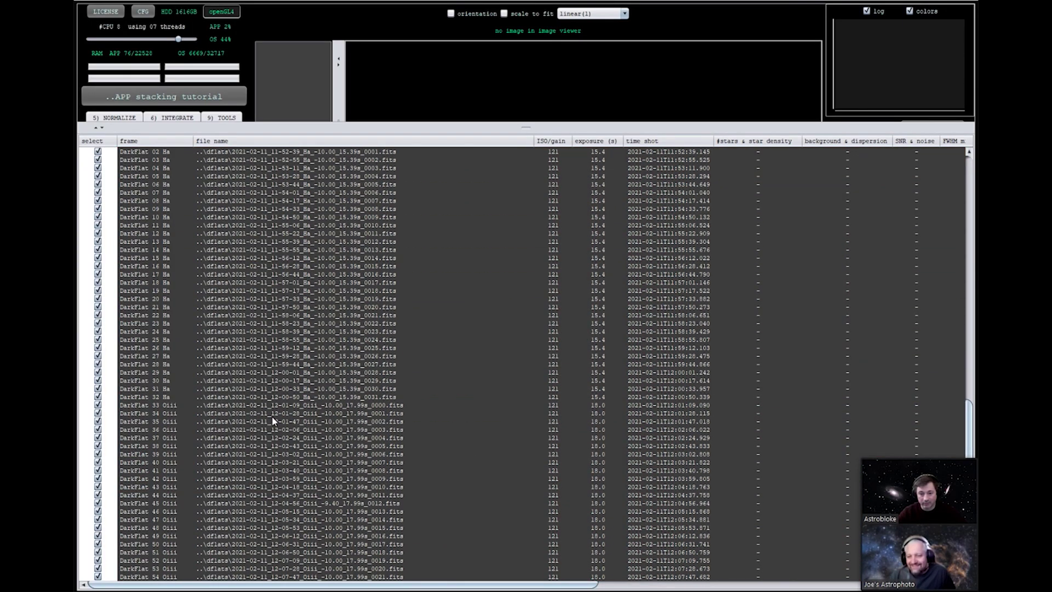
scroll(275, 418, up, 5)
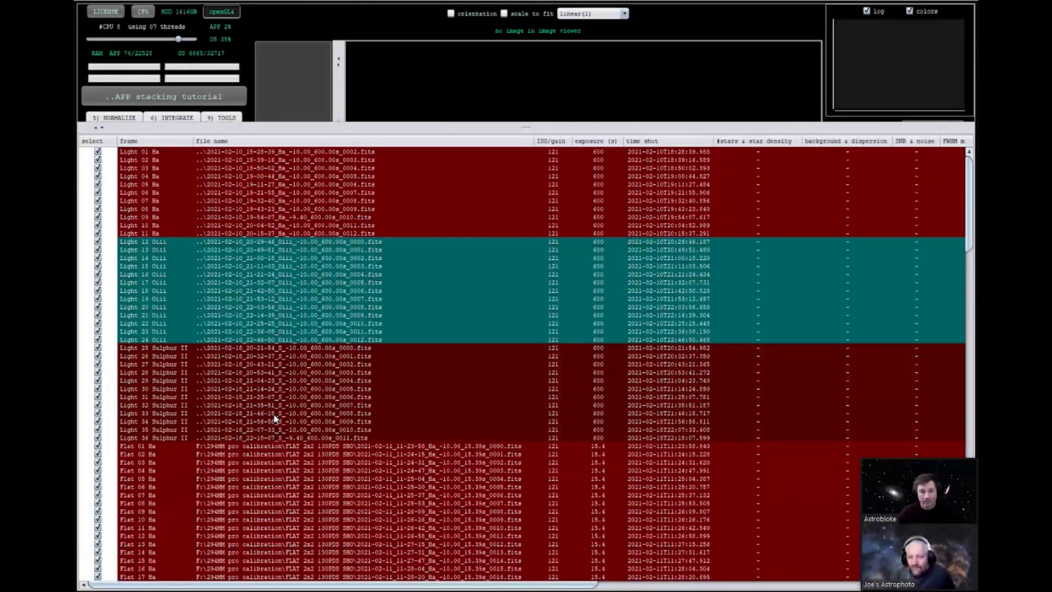
click(520, 127)
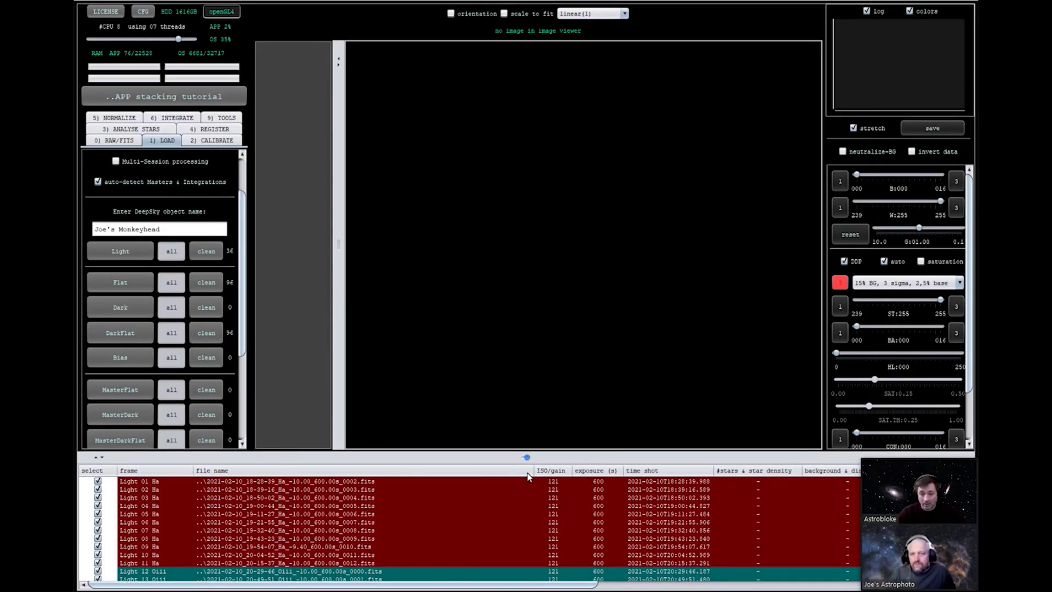
drag(526, 456, 526, 480)
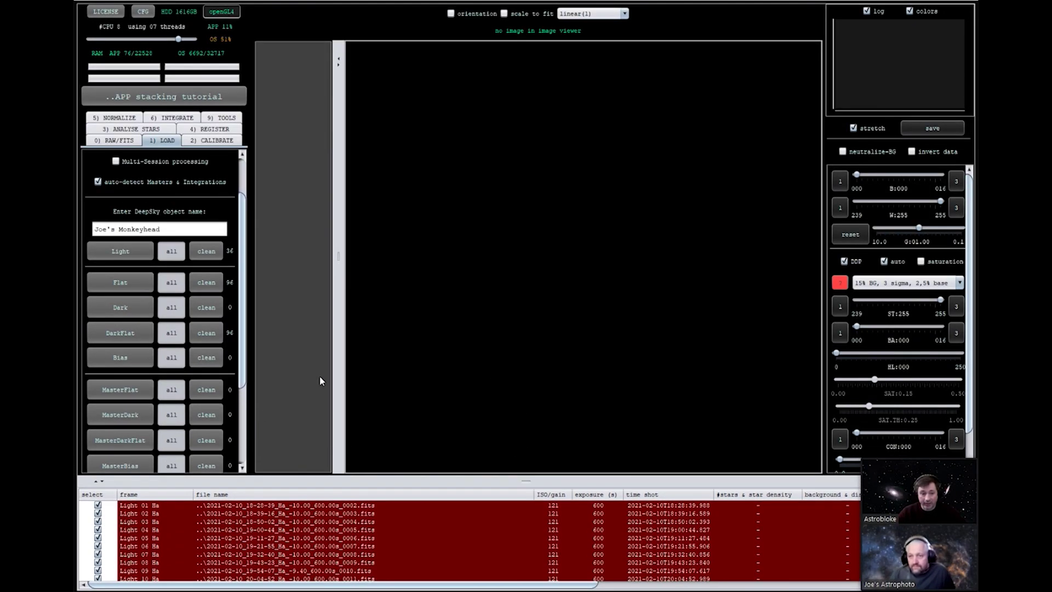
click(121, 308)
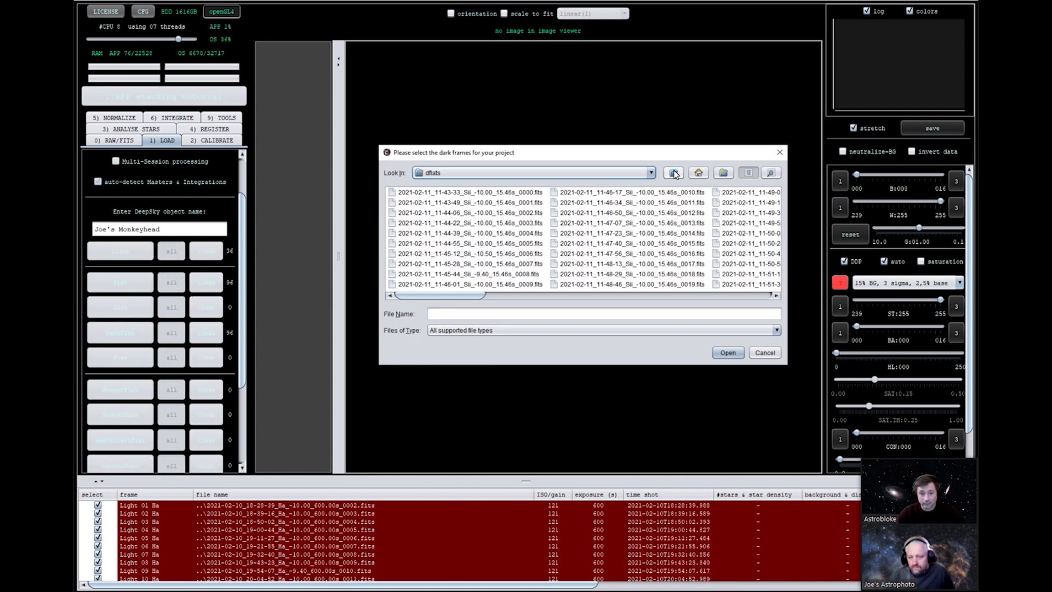
- Load all 32 dark frames from the darks folder for all channels
click(674, 173)
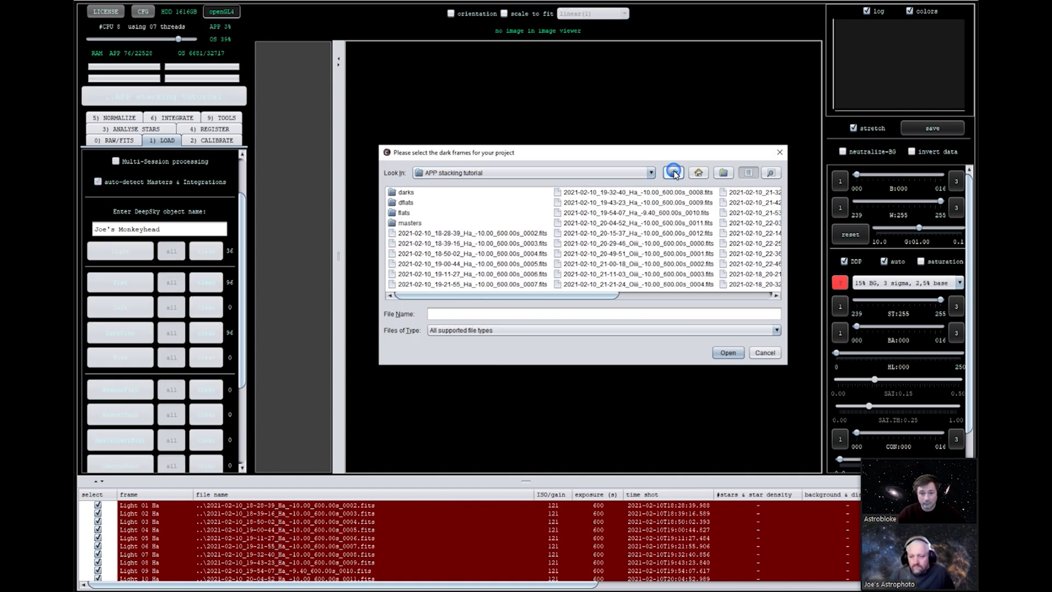
click(406, 193)
double_click(406, 193)
key(ctrl+a)
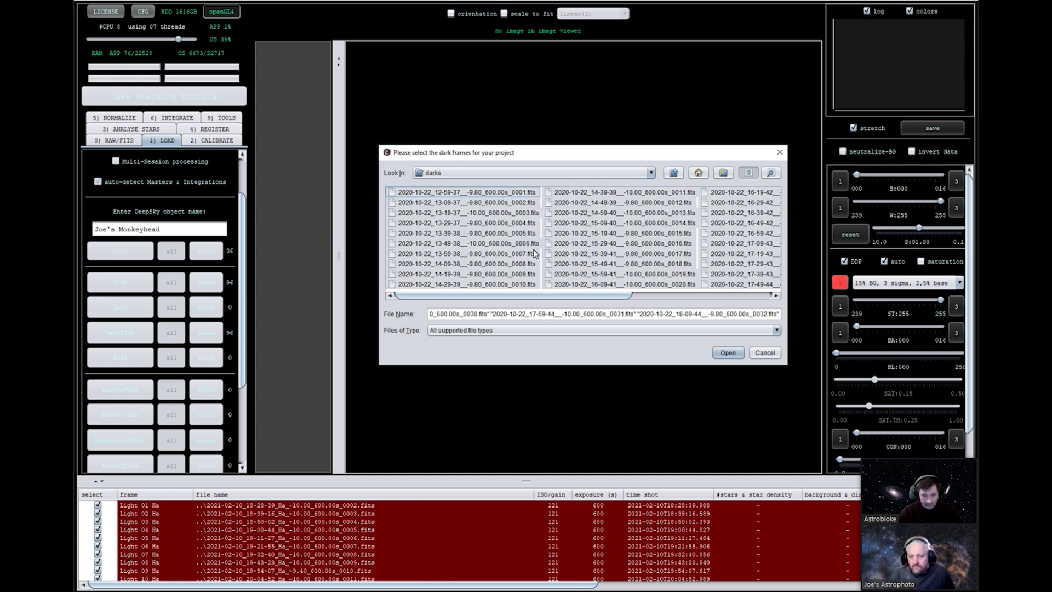
click(716, 356)
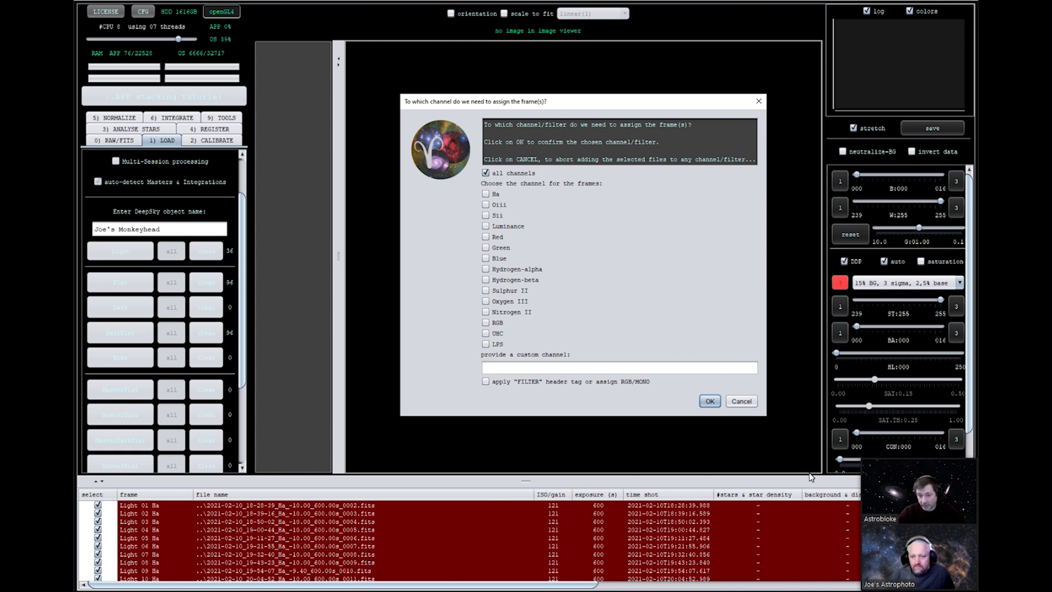
click(709, 403)
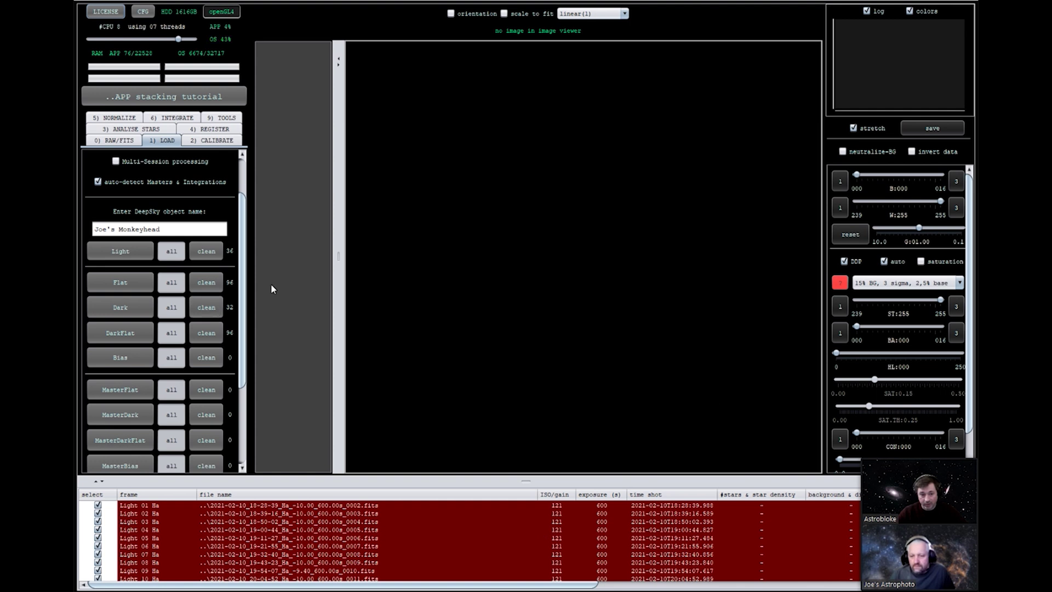
- Display the Light 02 Ha frame of the Monkey Head Nebula in the viewer
scroll(159, 388, down, 5)
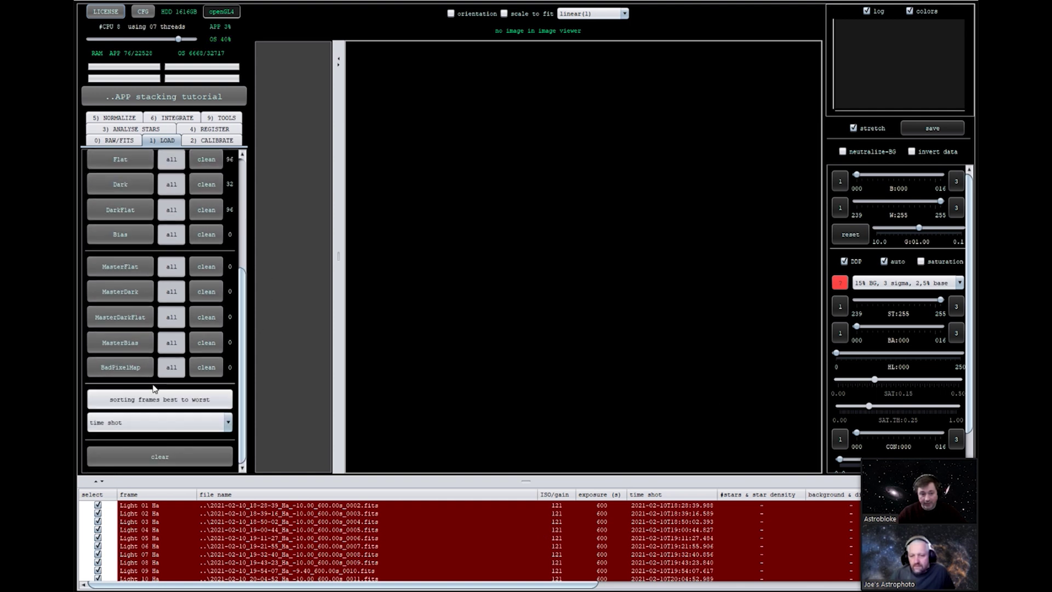
scroll(169, 392, up, 4)
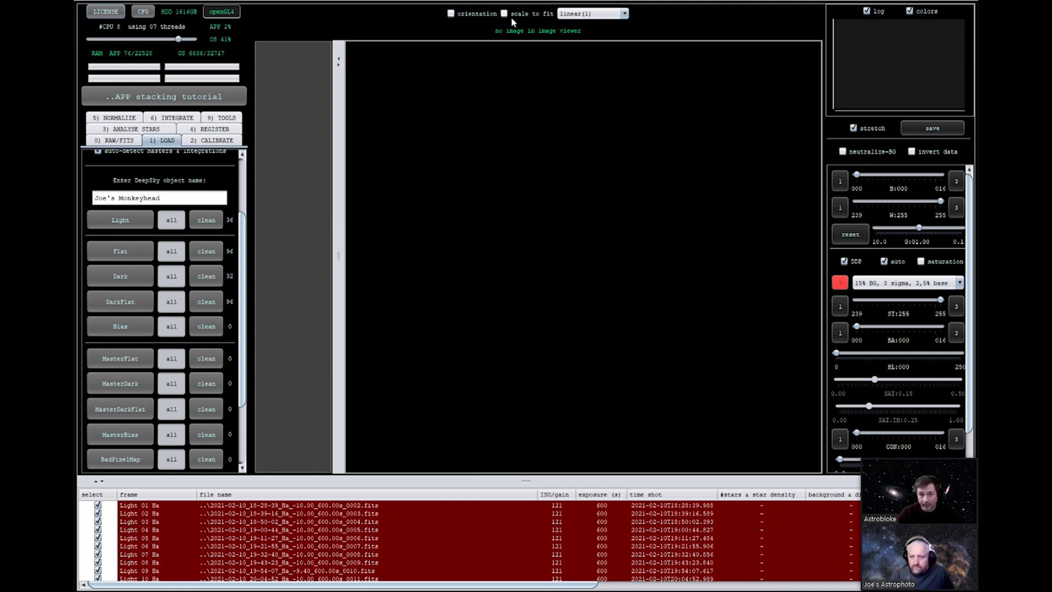
click(311, 515)
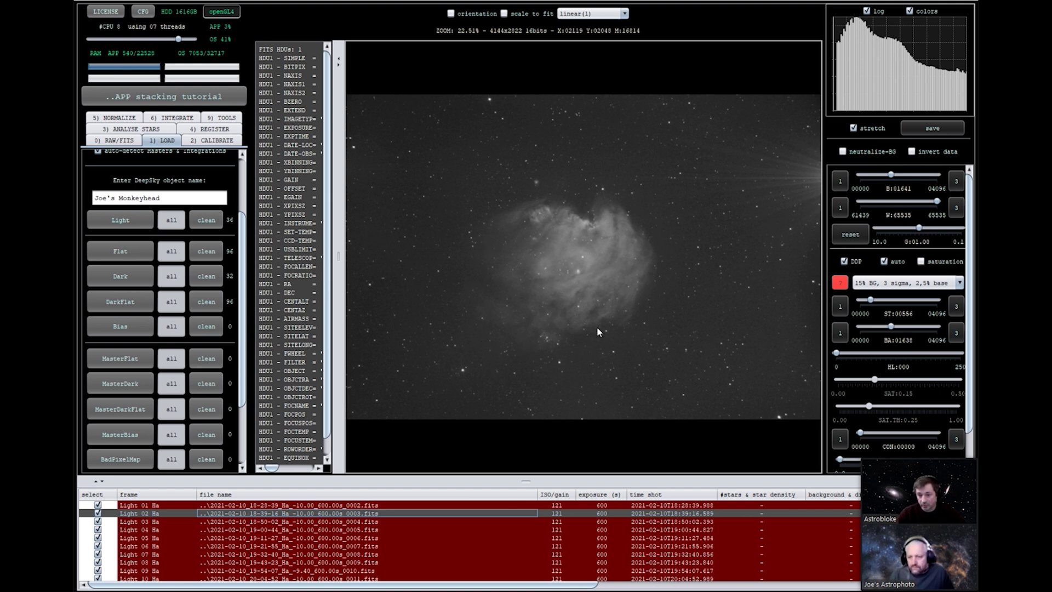
- Zoom out on the Light 02 Ha frame and check display modes, keeping linear(1)
scroll(616, 357, down, 1)
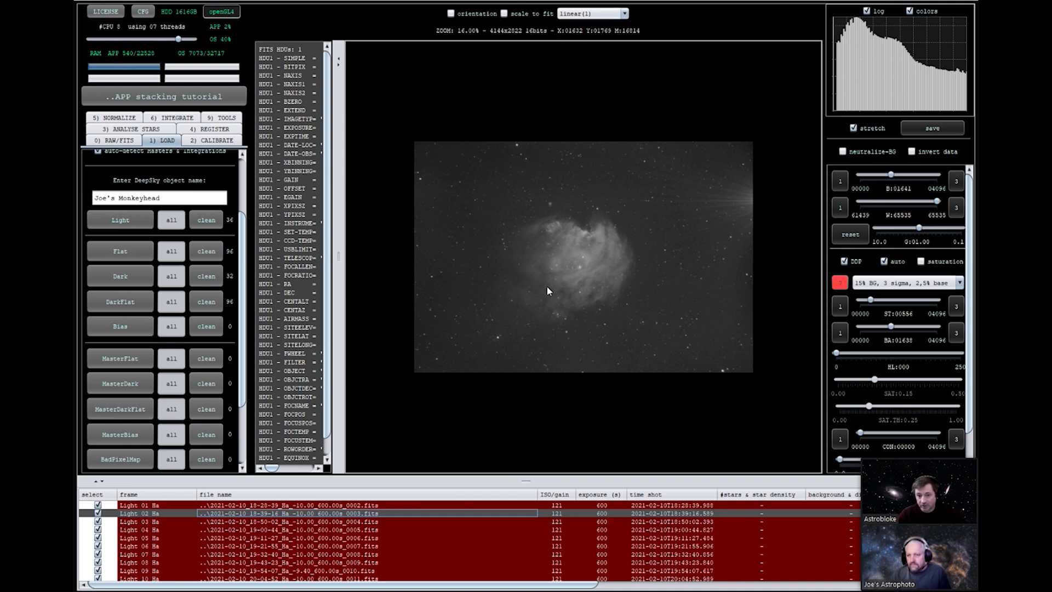
click(625, 14)
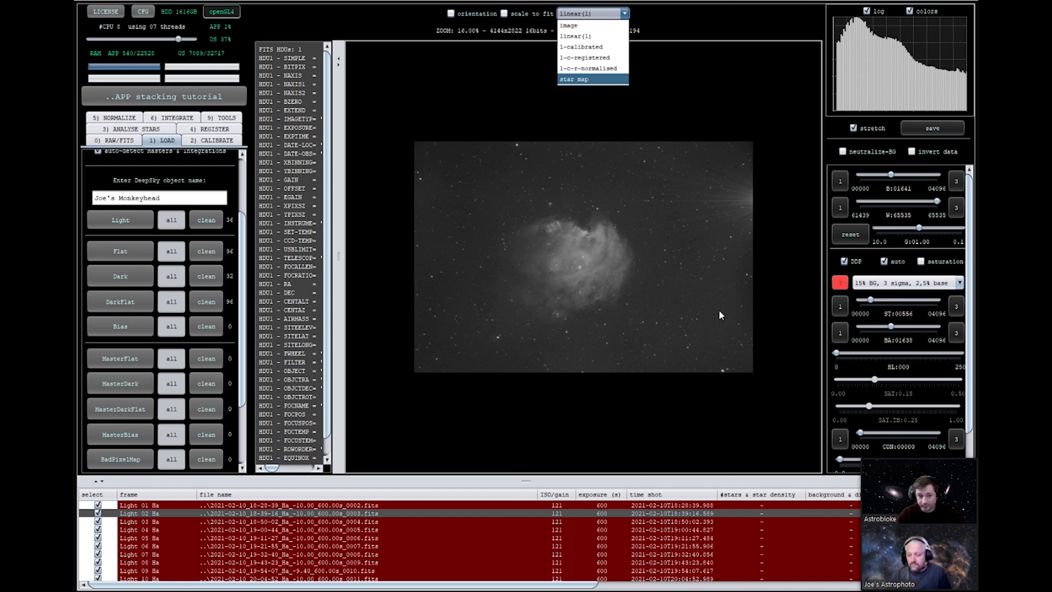
click(682, 80)
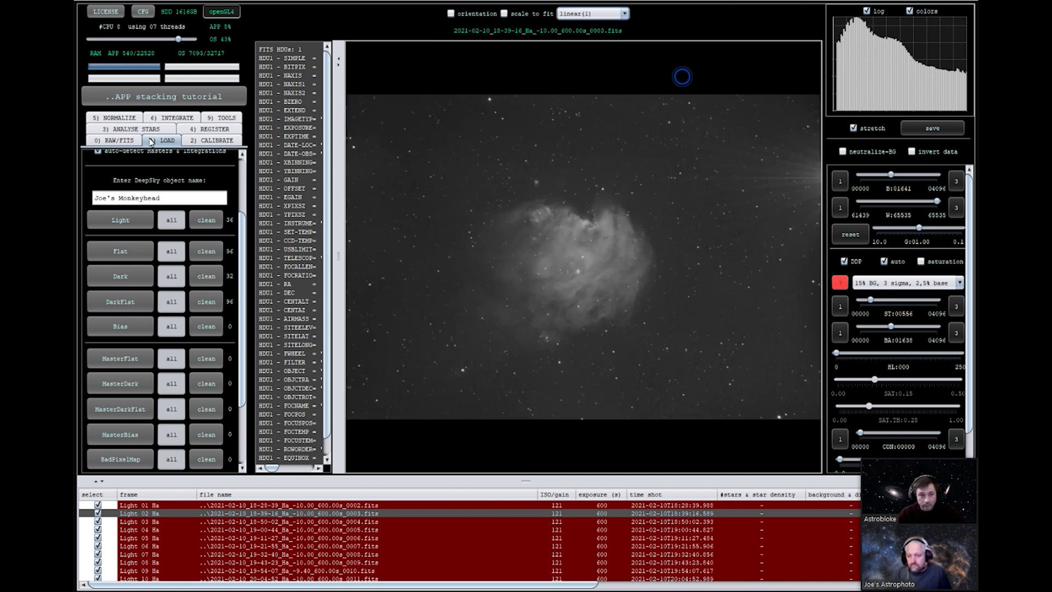
click(173, 118)
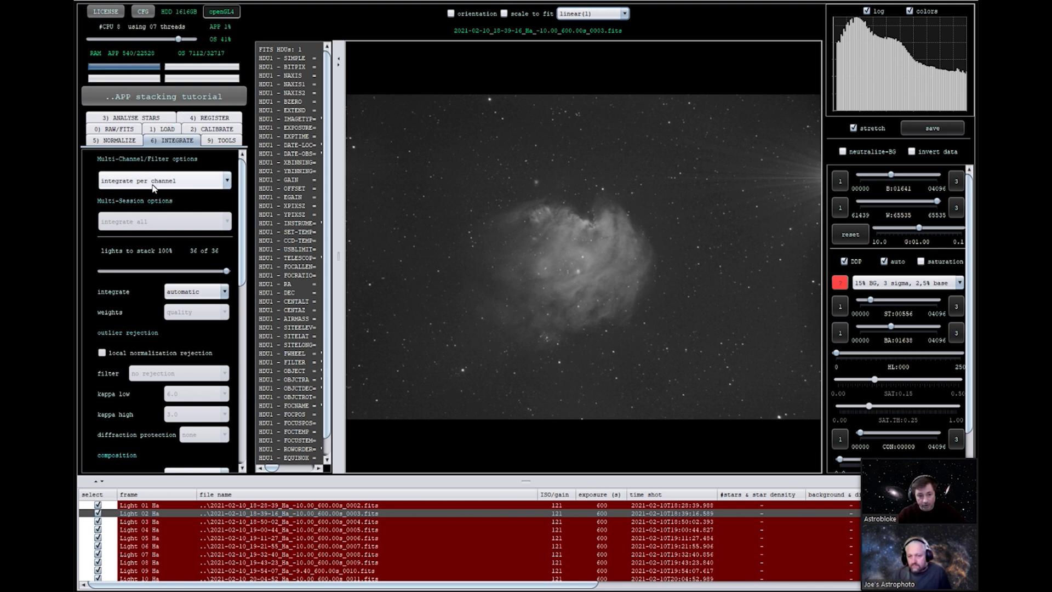
- Keep the Multi-Channel/Filter integration option on 'integrate per channel'
click(193, 185)
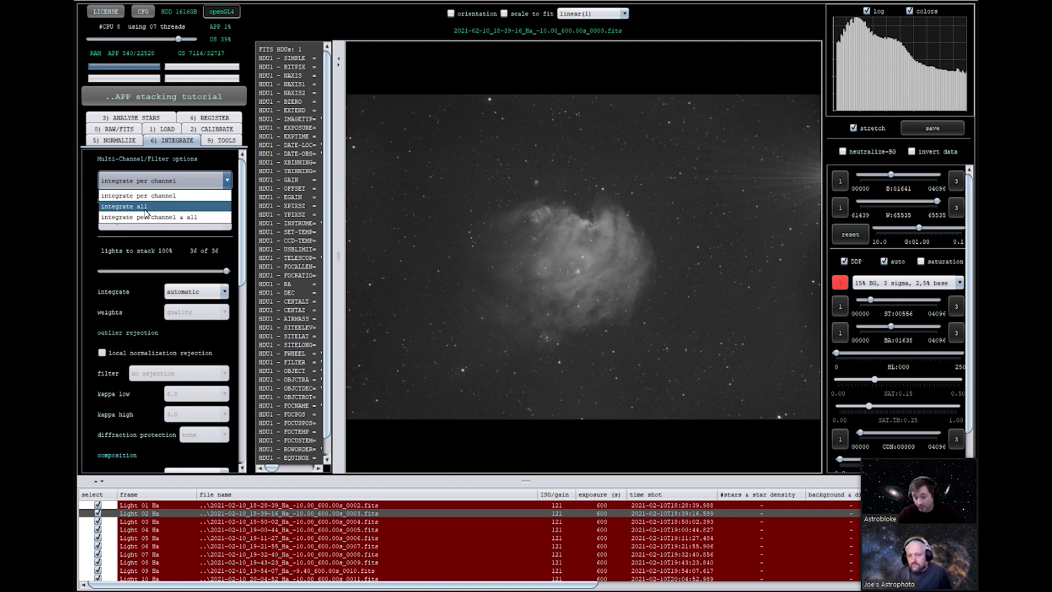
click(187, 195)
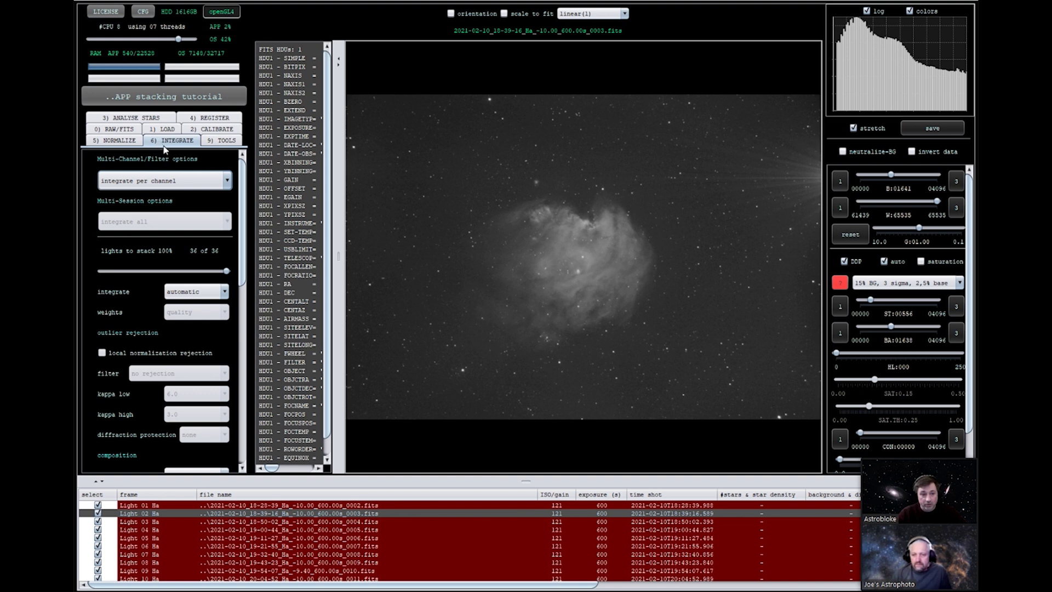
- In the 2) CALIBRATE settings, run '(re-)assign Masters to Lights' for the light frames
click(217, 129)
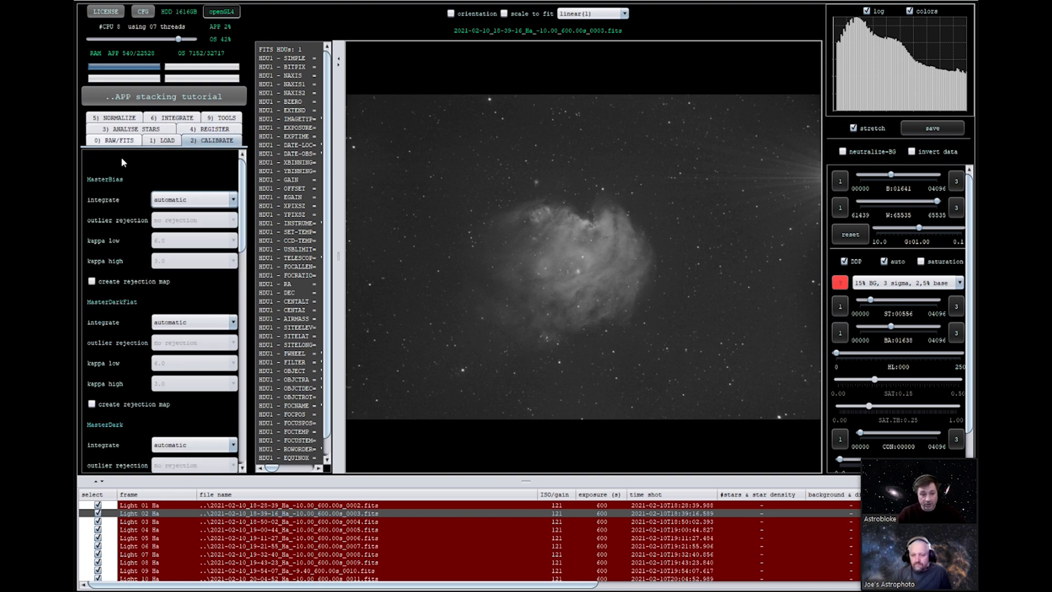
scroll(200, 336, down, 4)
scroll(200, 337, down, 7)
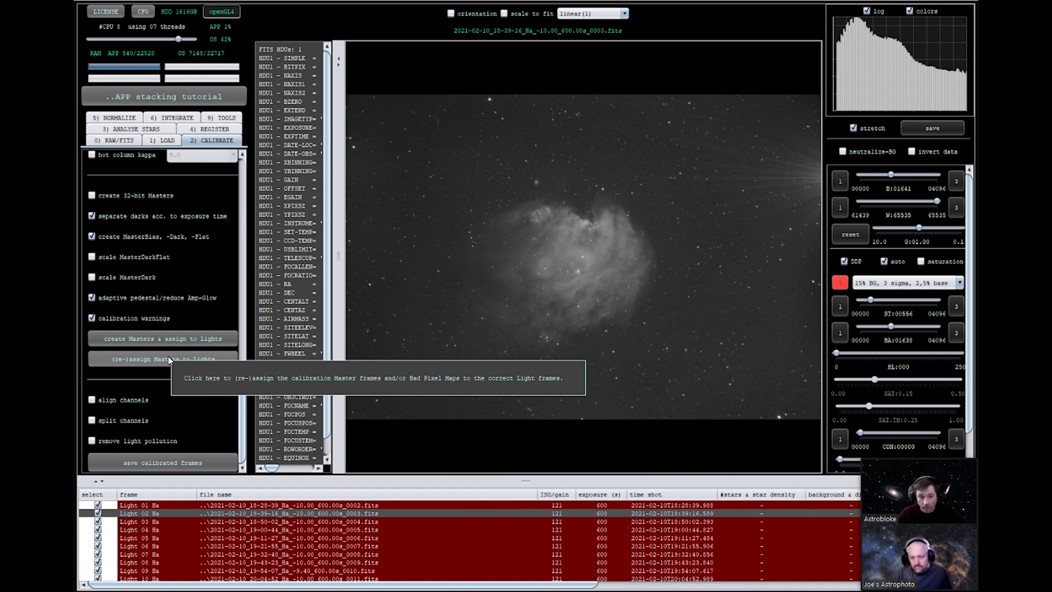
click(144, 363)
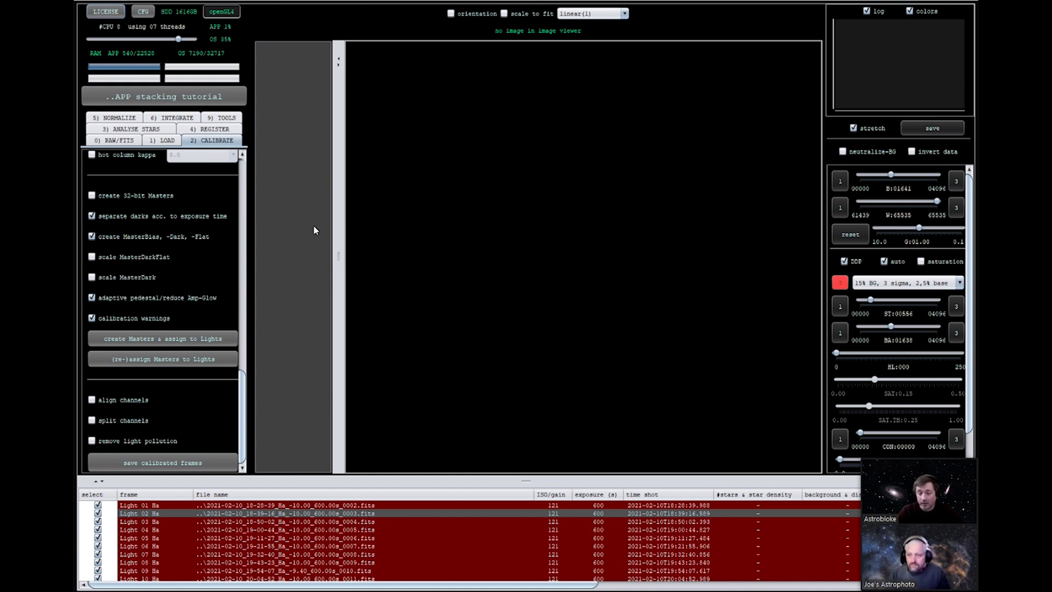
- Return to the frame loading options and browse to the masters folder to add a master dark
click(175, 142)
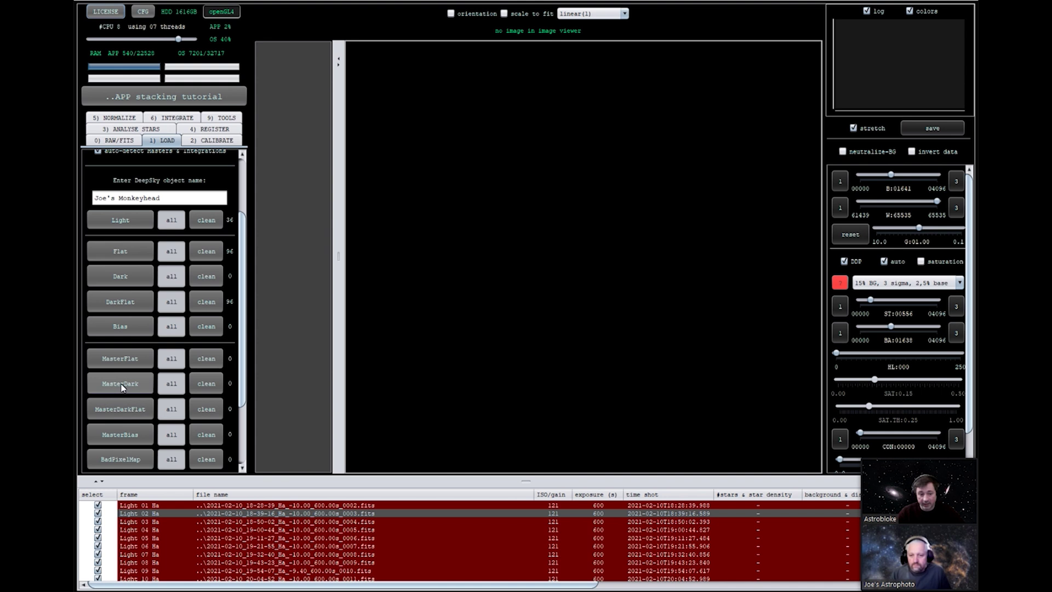
click(126, 278)
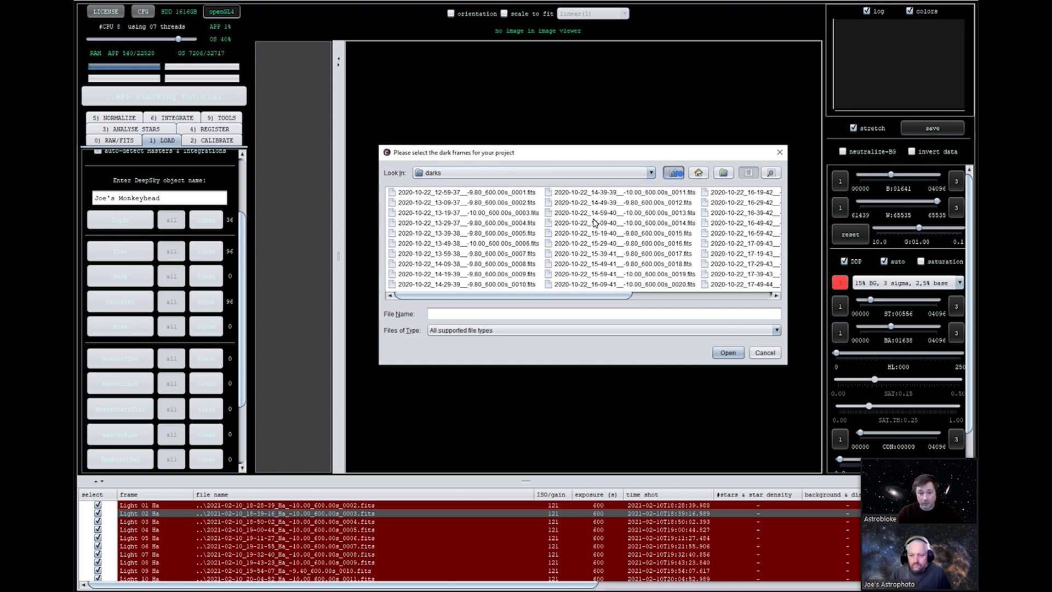
click(674, 172)
click(409, 223)
double_click(408, 223)
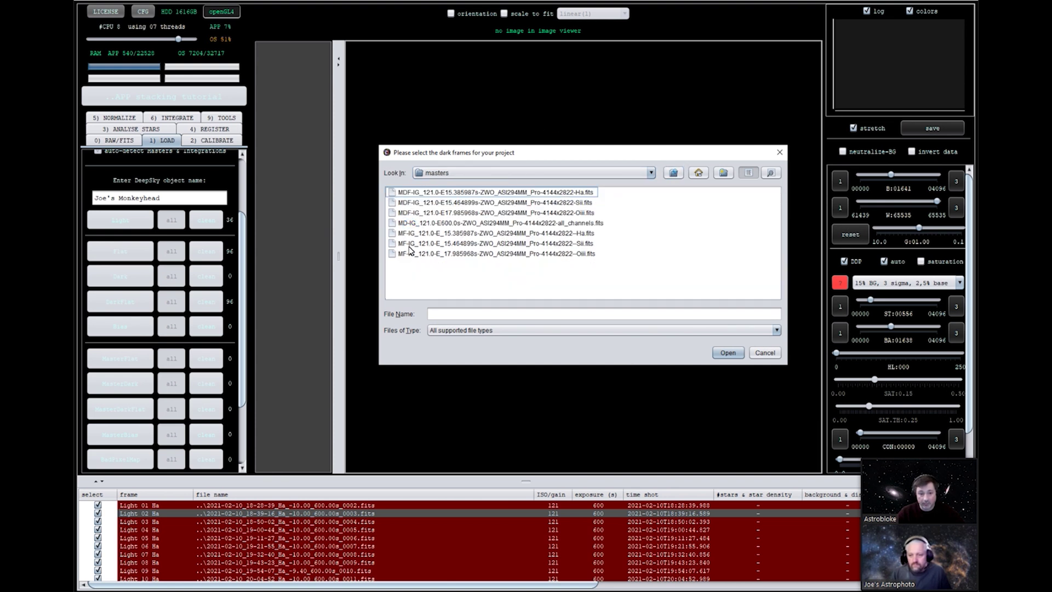
- Load the all-channels master dark, assign it to all channels, and show calibration settings
click(414, 223)
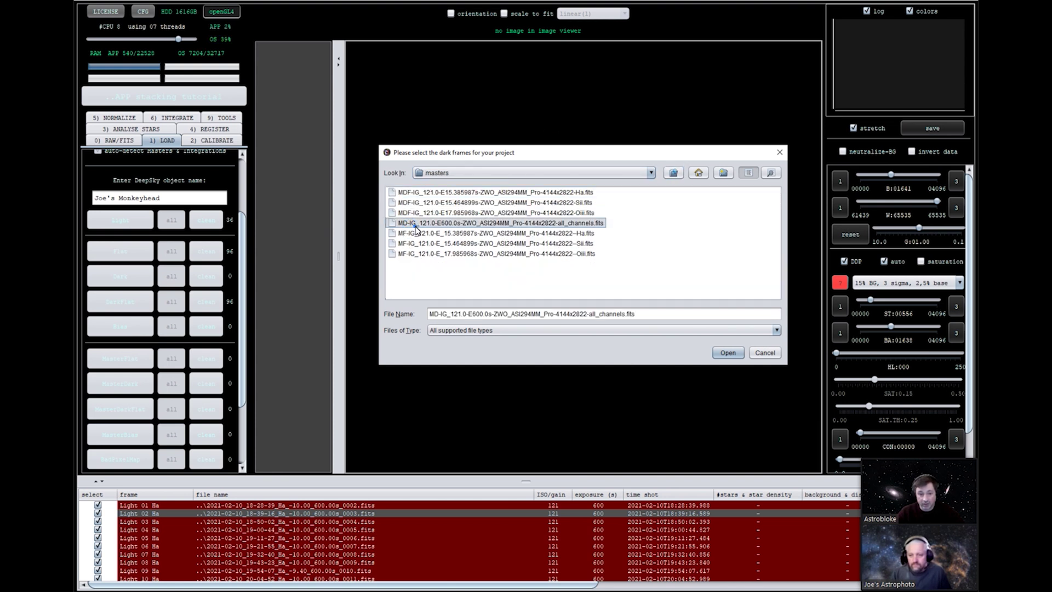
click(729, 354)
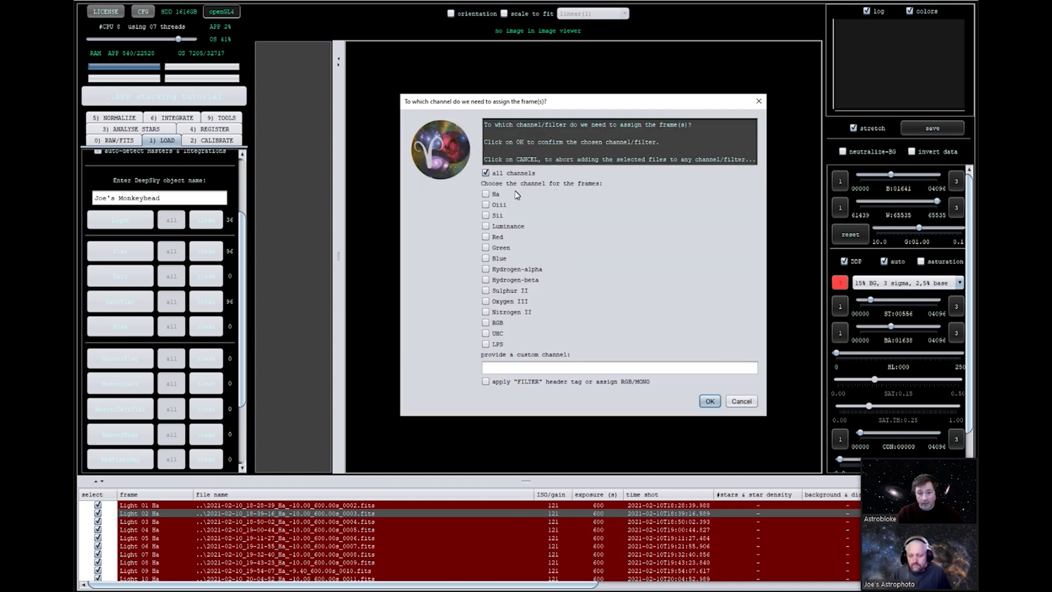
click(710, 401)
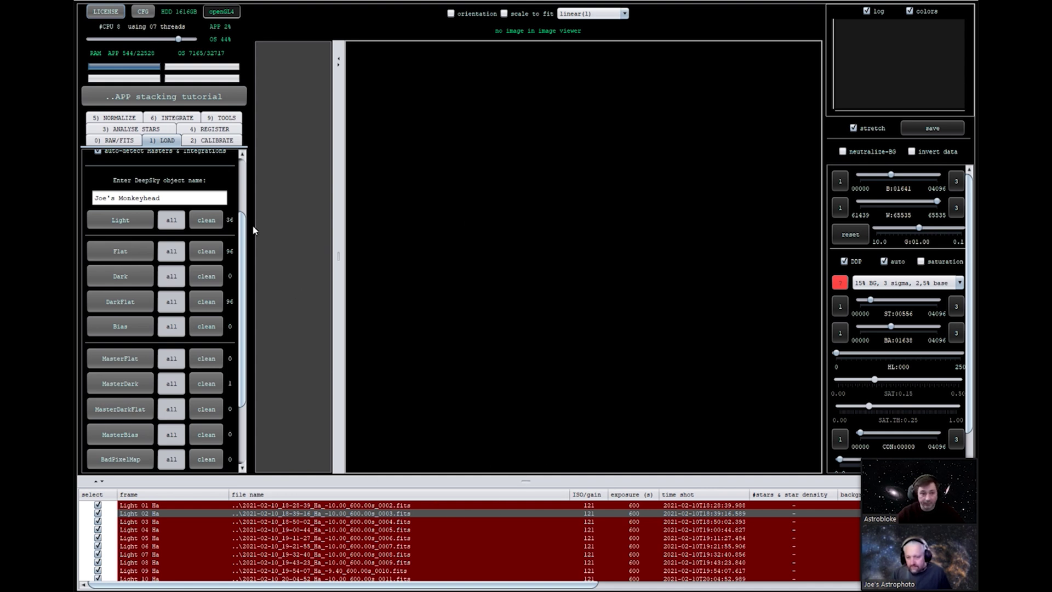
click(215, 140)
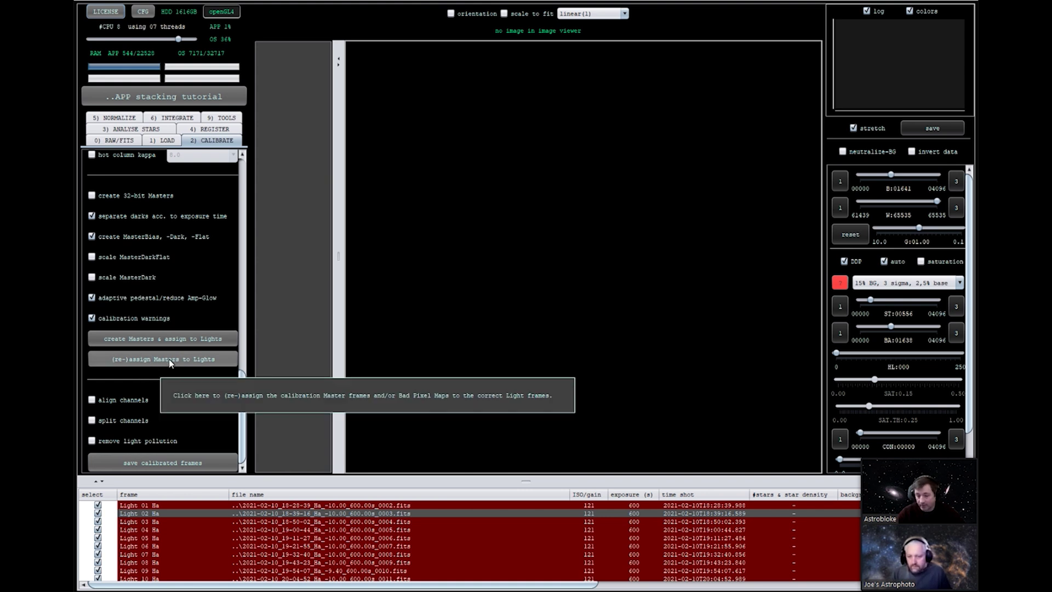
- Create the calibration masters, assign them to the lights, and raise CPU threads from 7 to 8
click(159, 340)
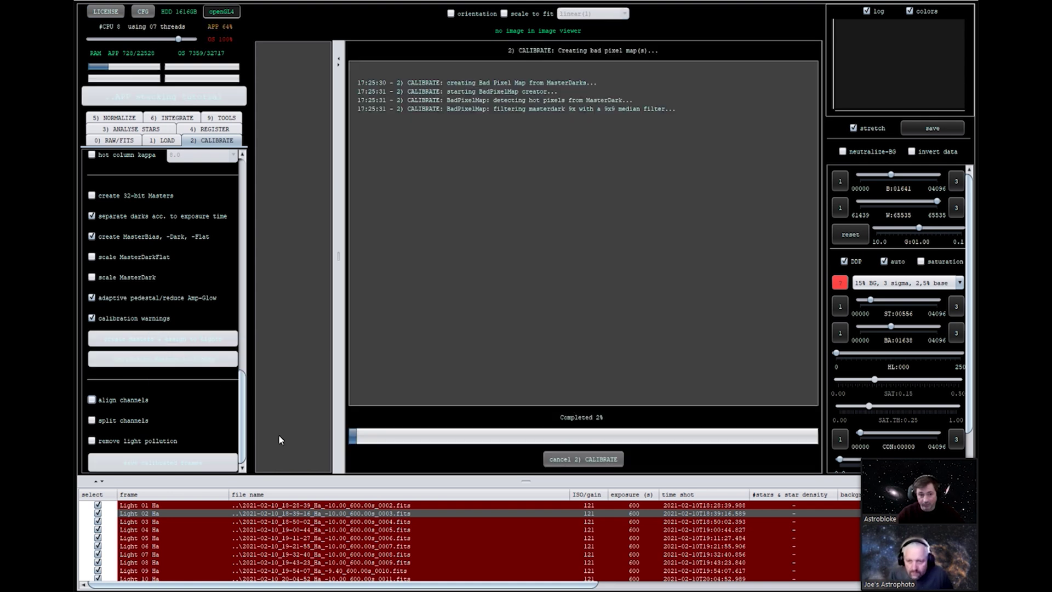
drag(179, 39, 193, 39)
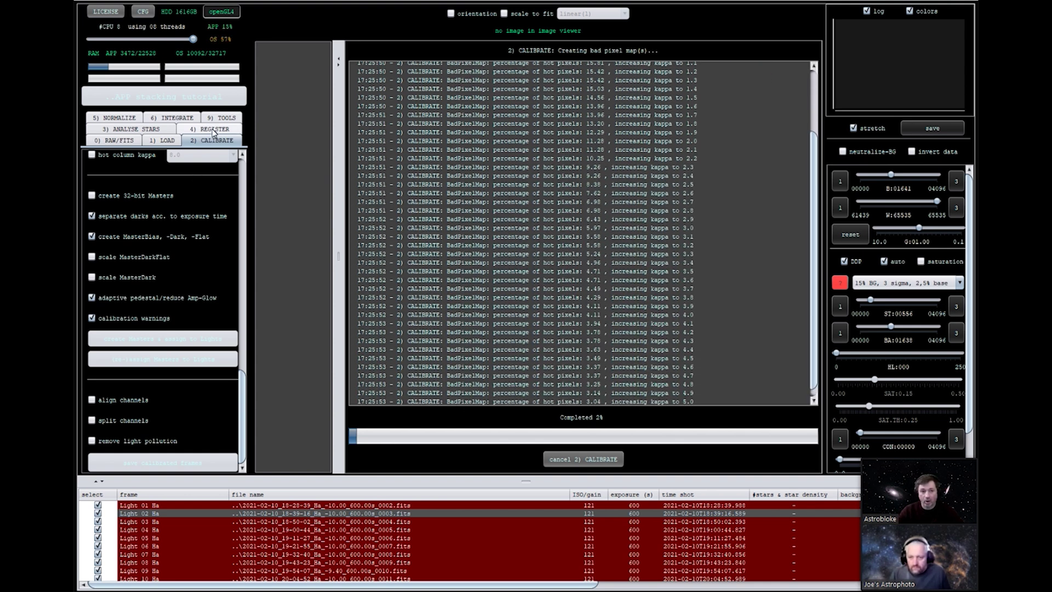
click(187, 118)
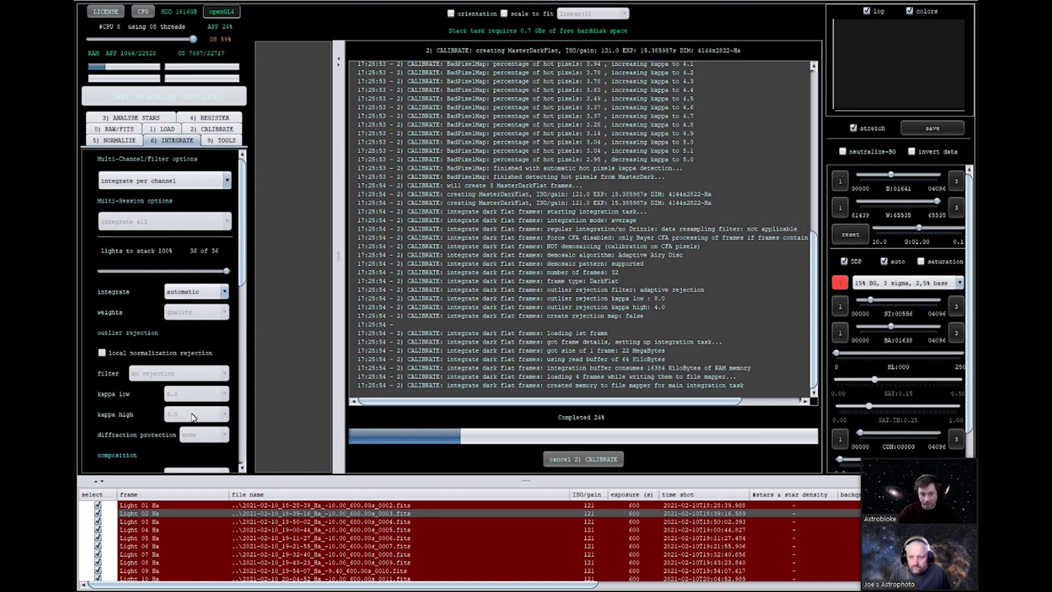
- Scroll the integration options and open the Light 02 Ha frame in the viewer
scroll(193, 418, down, 10)
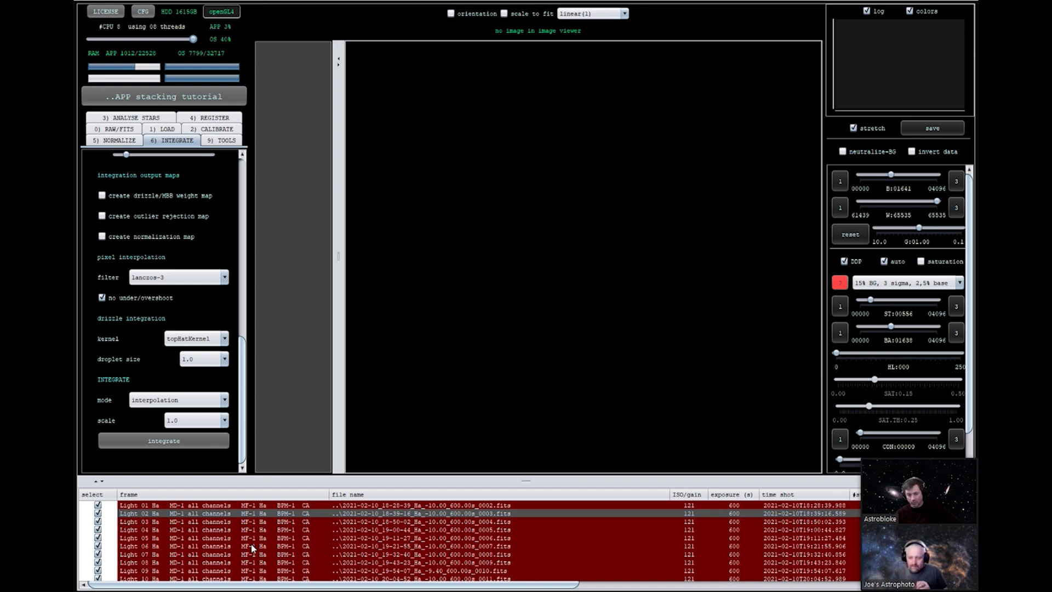
double_click(410, 516)
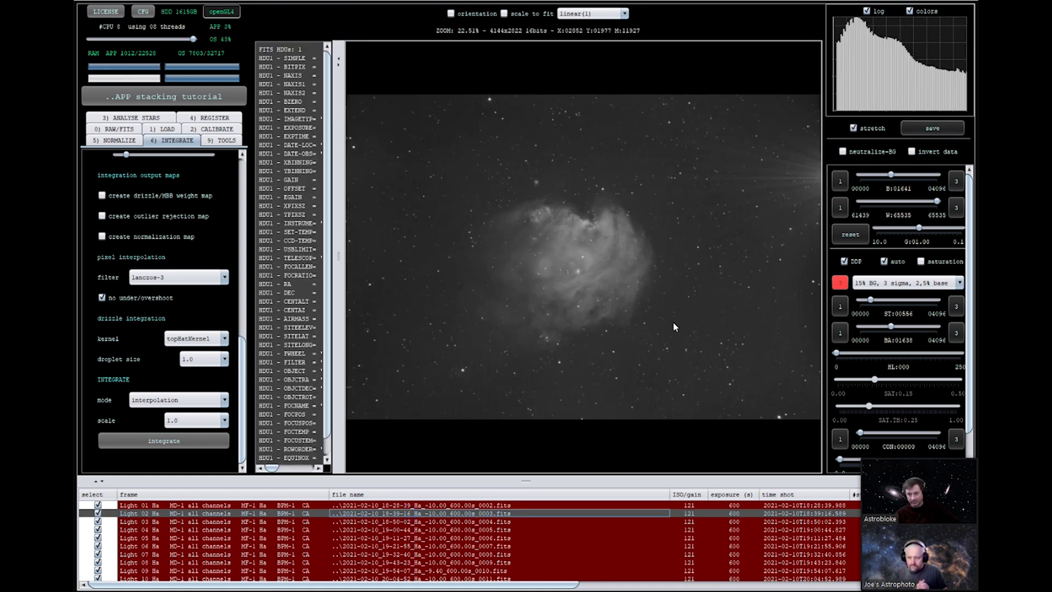
scroll(672, 321, down, 2)
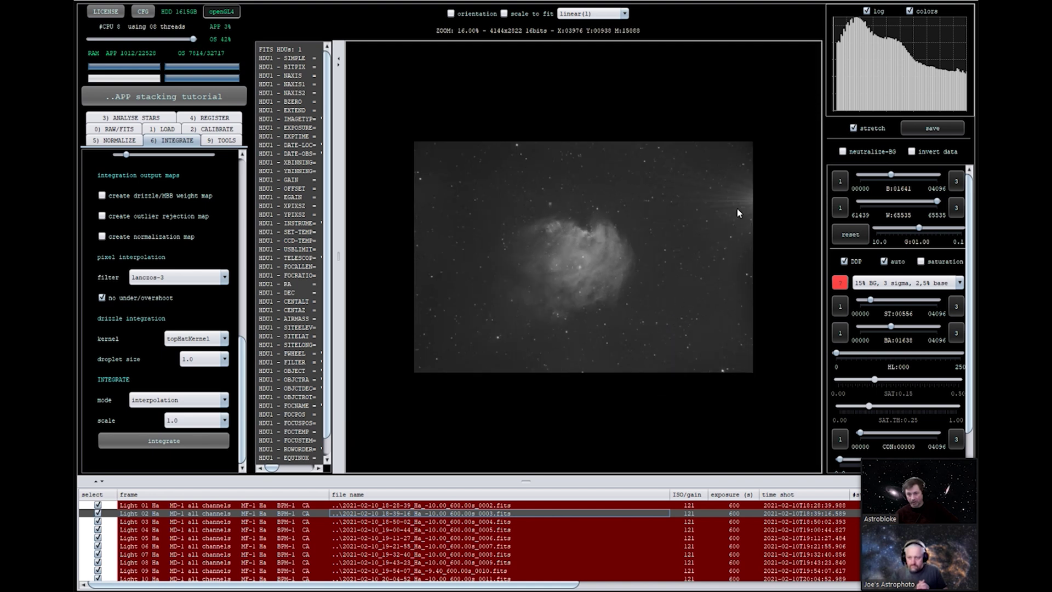
click(624, 14)
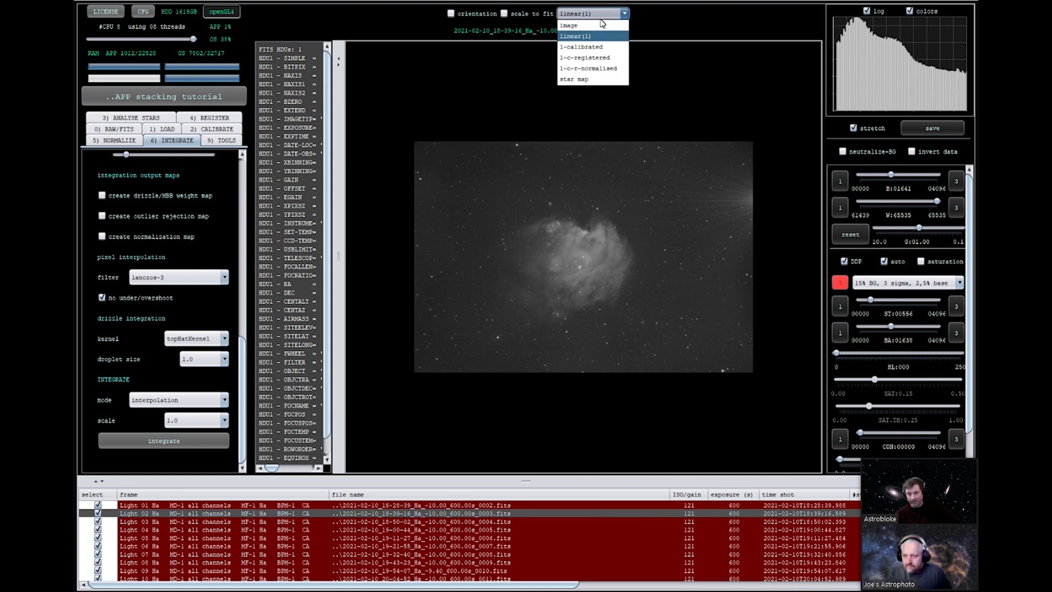
- Compare Light 02 Ha in linear(1) and l-calibrated modes, leaving it on l-calibrated
click(583, 48)
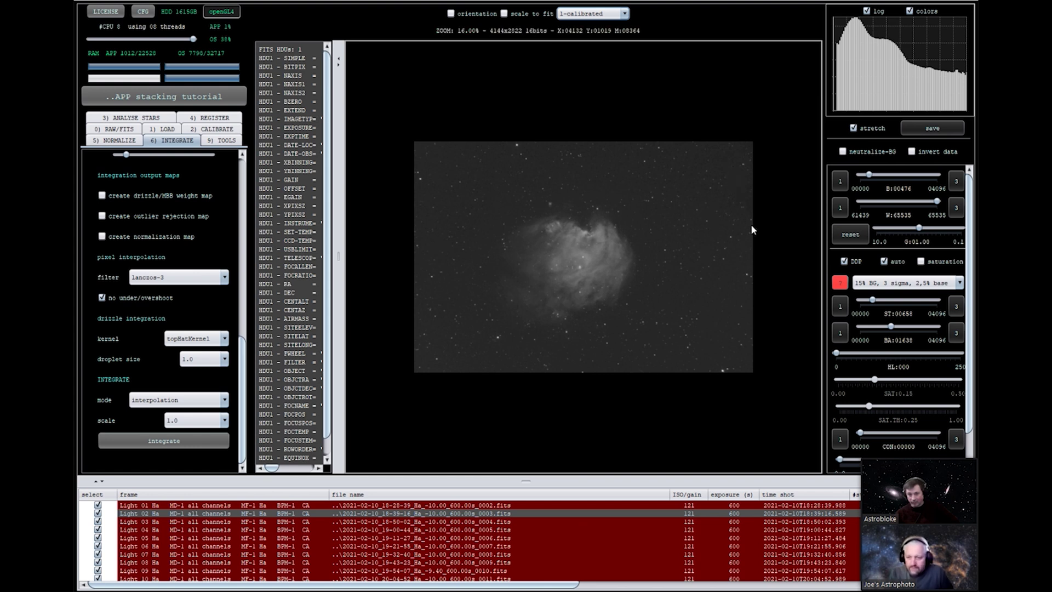
scroll(570, 269, up, 5)
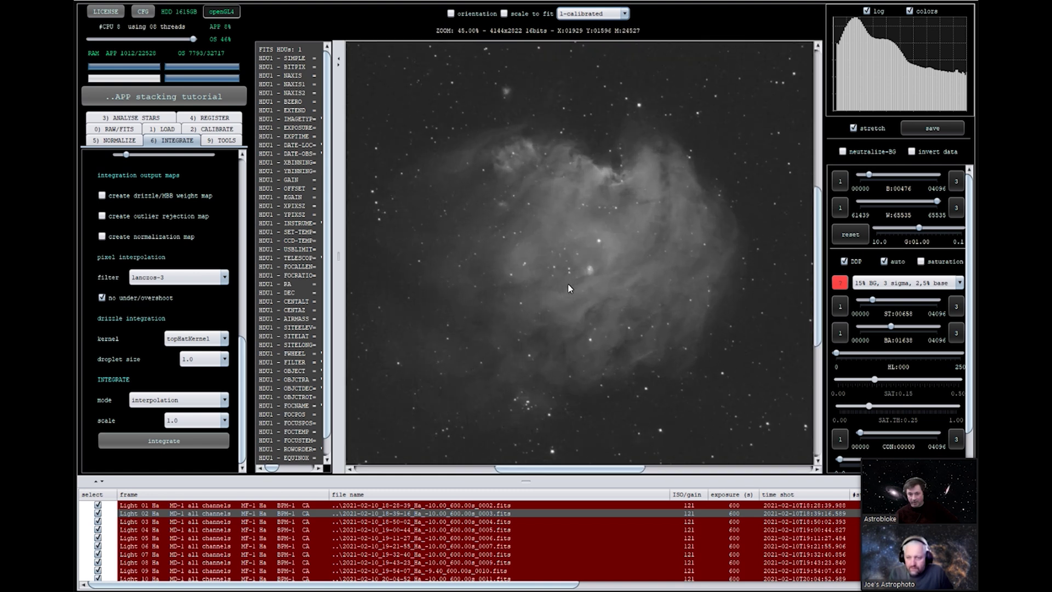
scroll(570, 291, down, 5)
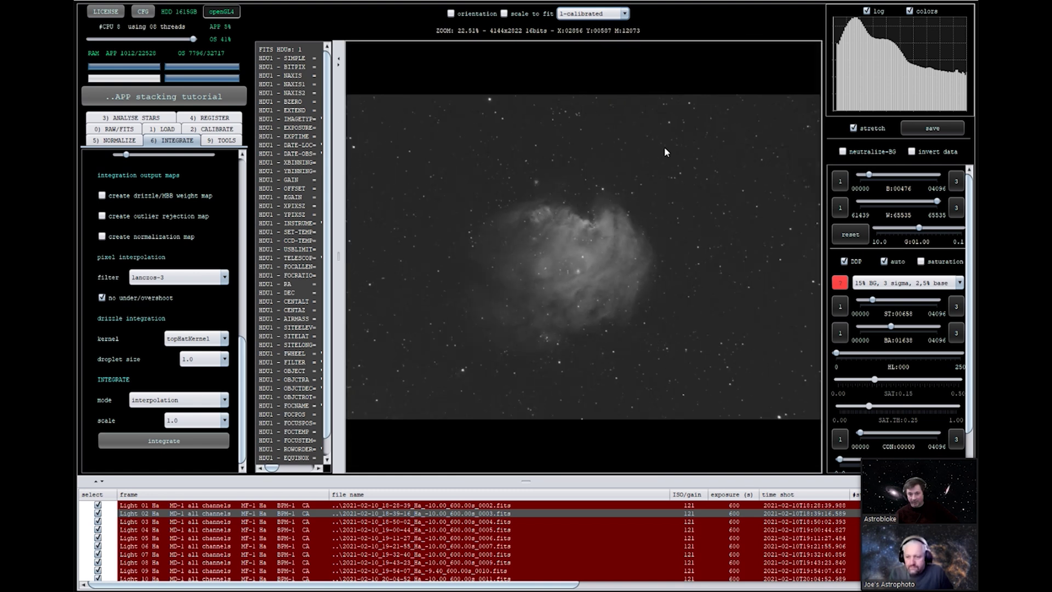
click(625, 14)
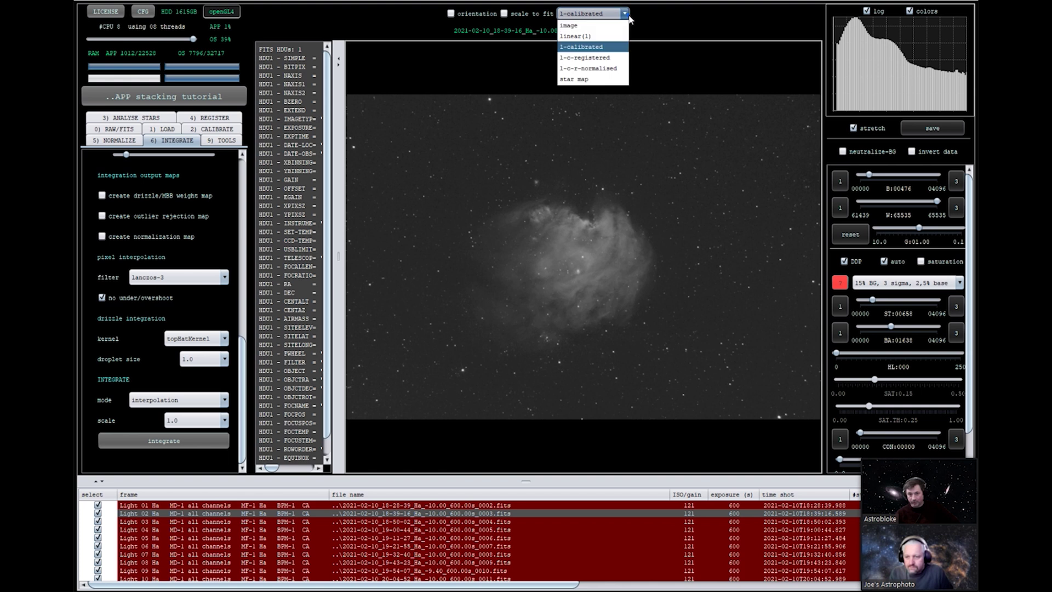
click(612, 28)
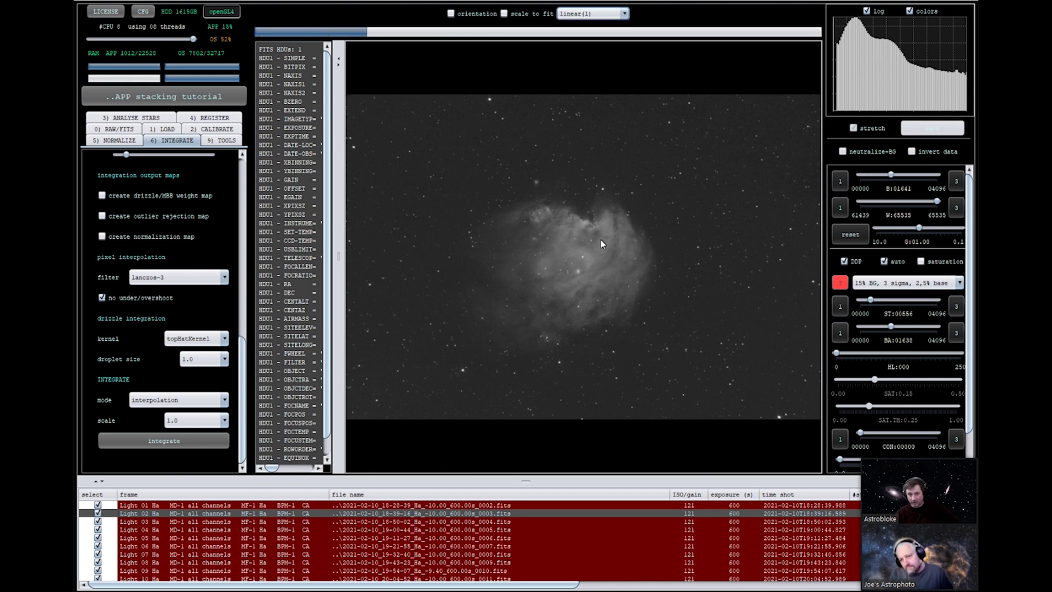
click(625, 13)
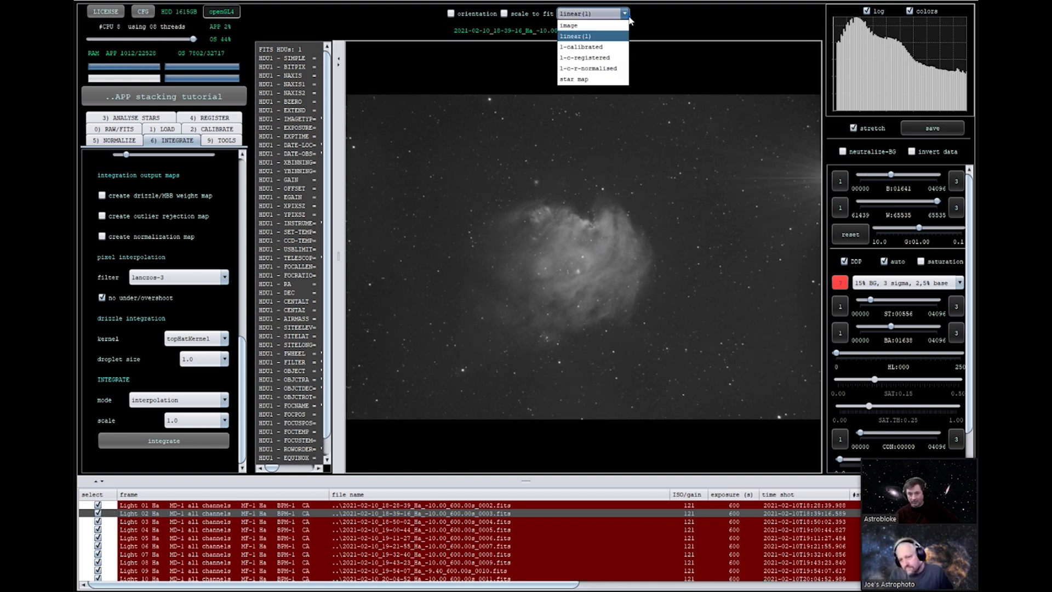
click(608, 47)
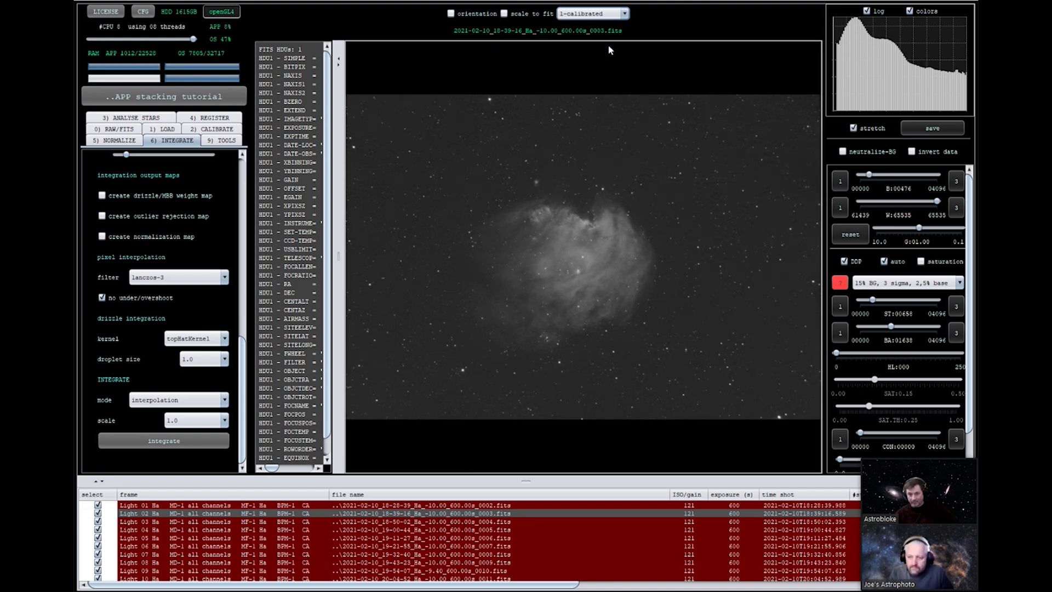
click(625, 14)
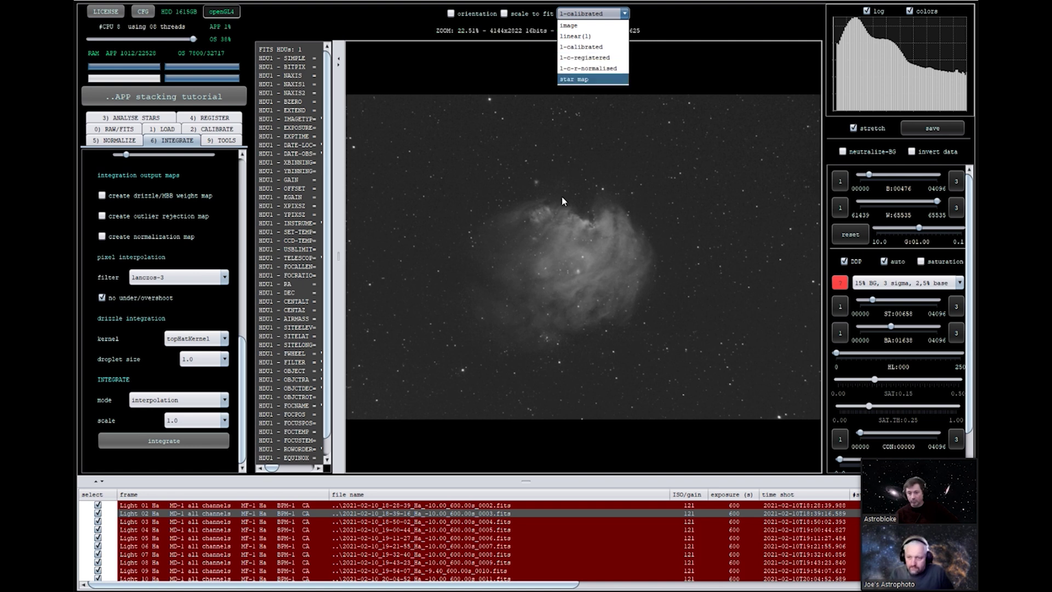
click(575, 239)
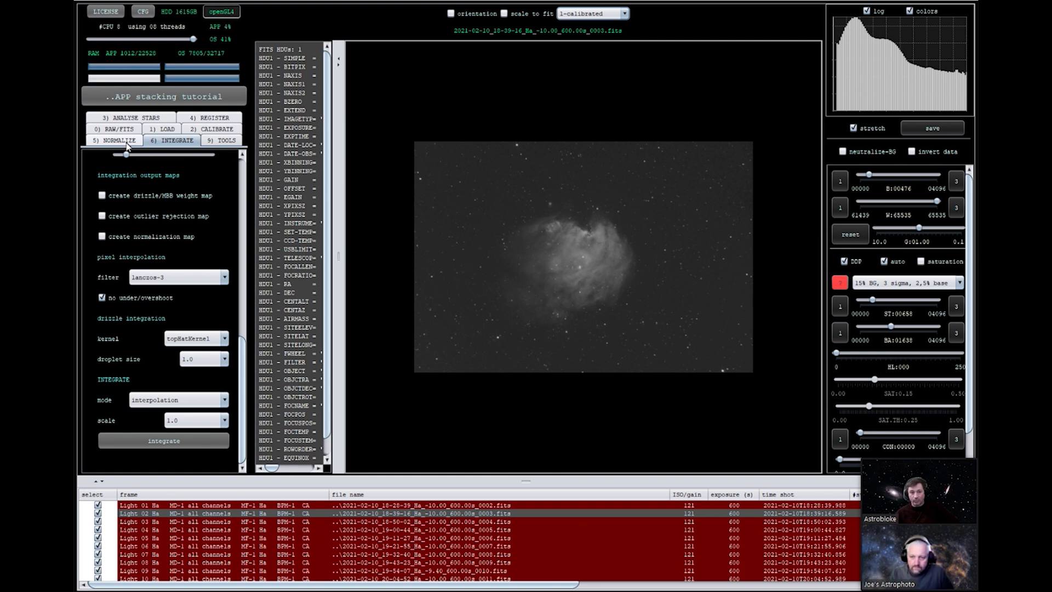
- Uncheck 'same camera and optics' in the registration settings, then review the tools list
click(203, 118)
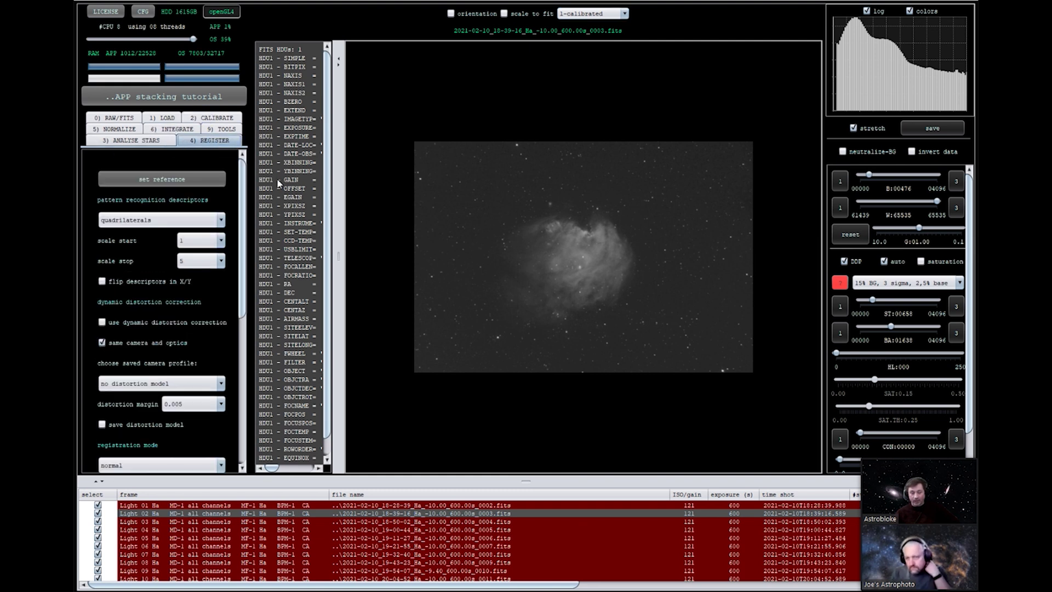
click(102, 343)
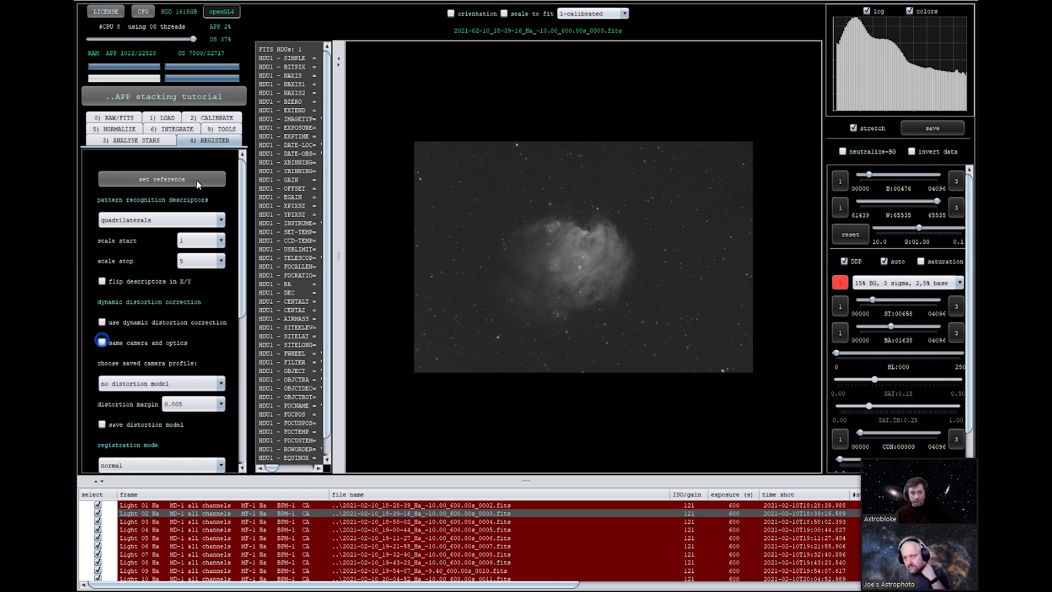
scroll(153, 326, down, 8)
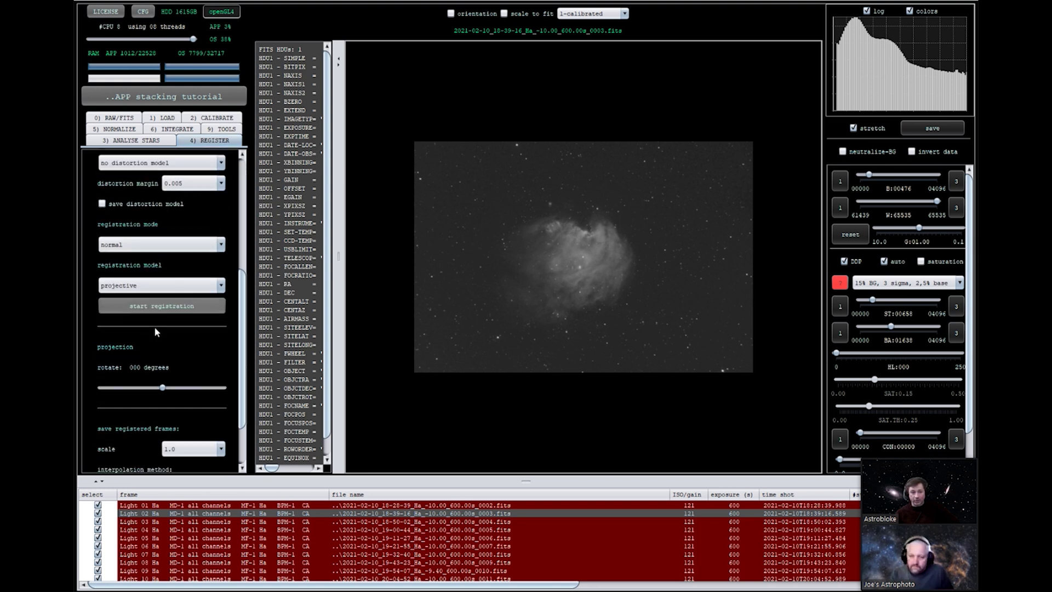
scroll(141, 348, up, 8)
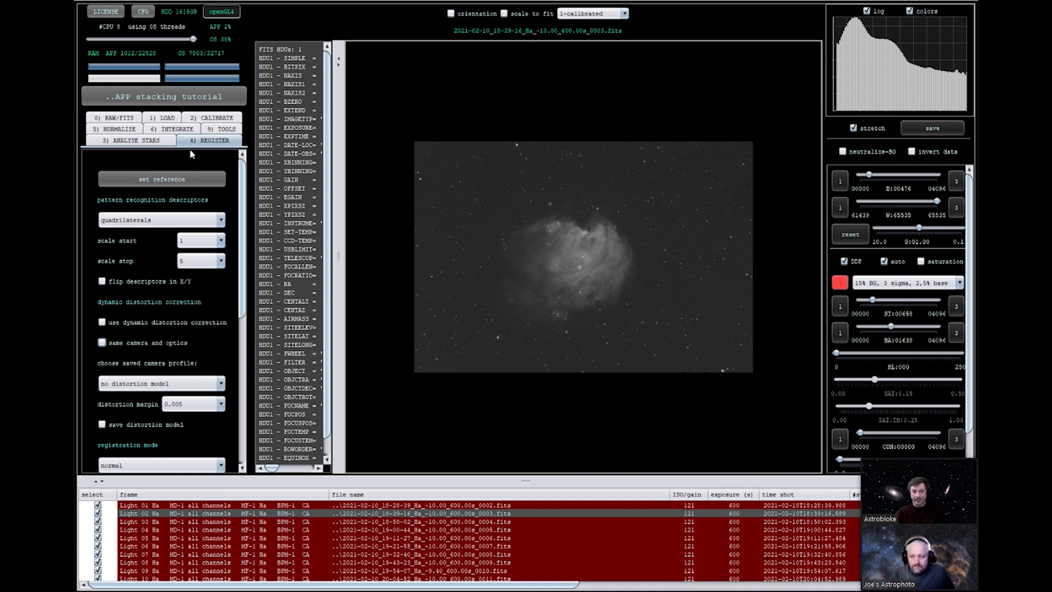
click(218, 130)
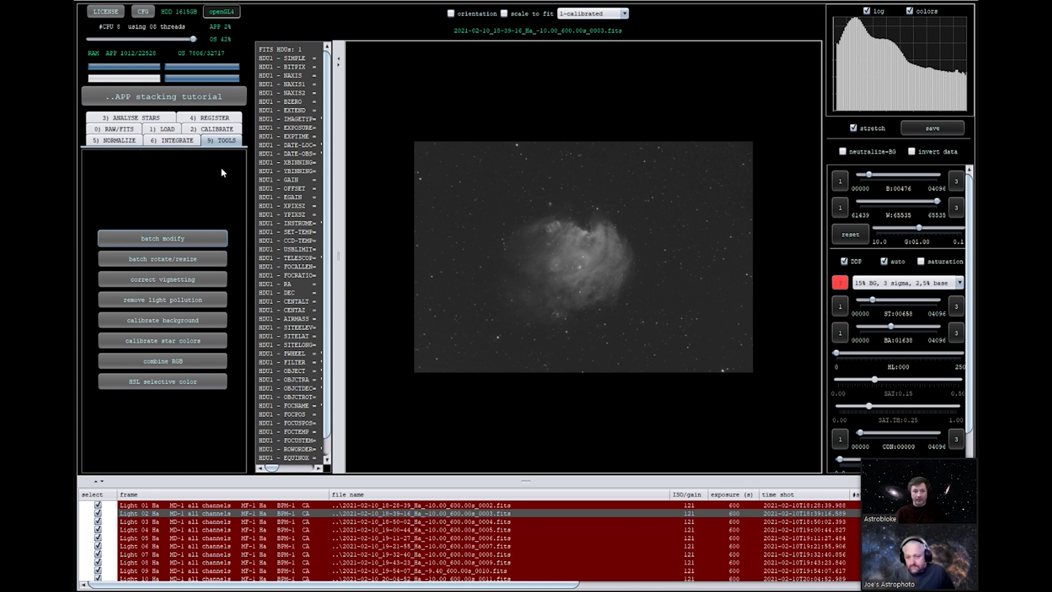
click(171, 141)
- Start integration, keeping the Monkeyhead object name, and let registration run
click(164, 440)
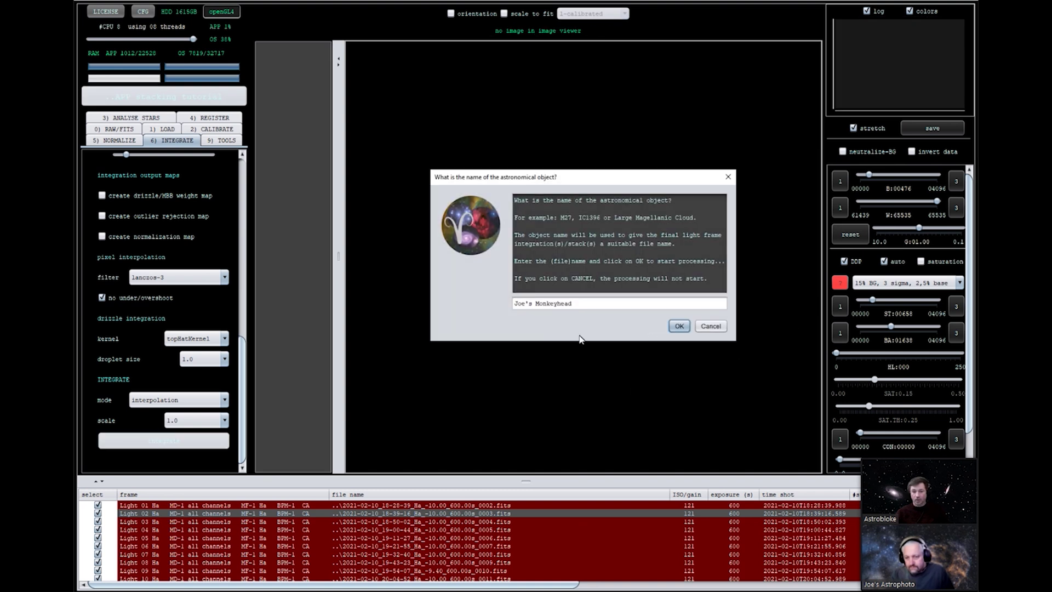
click(679, 326)
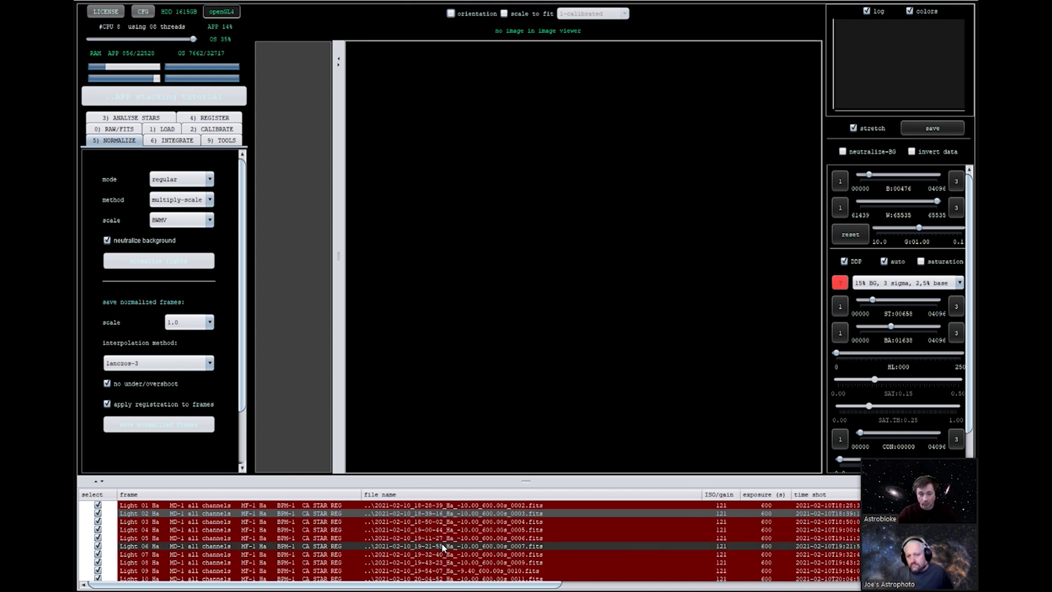
scroll(433, 529, down, 1)
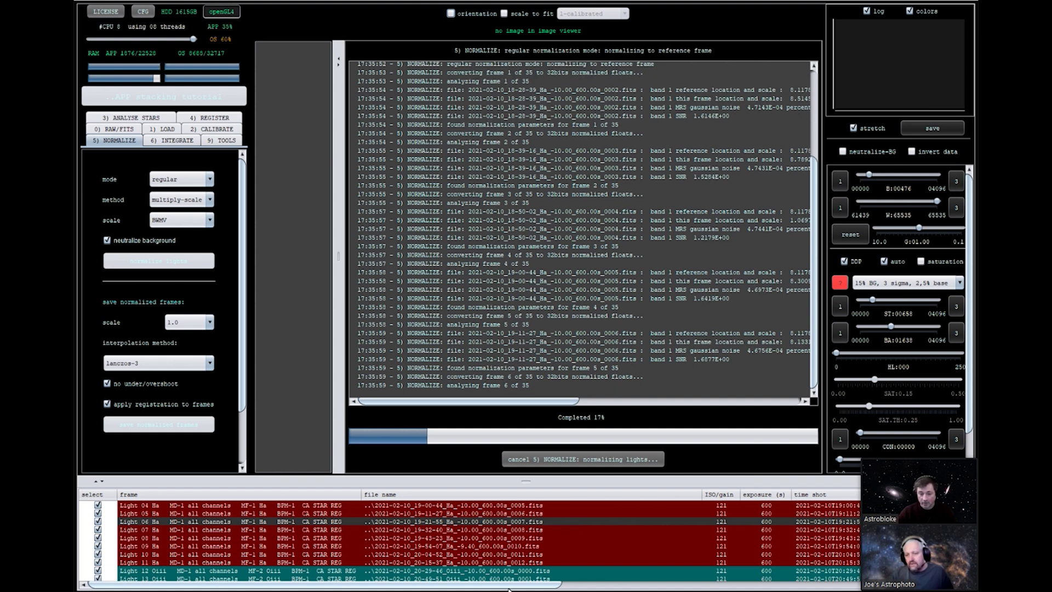
- Follow normalization and integration to completion, enlarging the frame table and processing log
drag(508, 586, 813, 583)
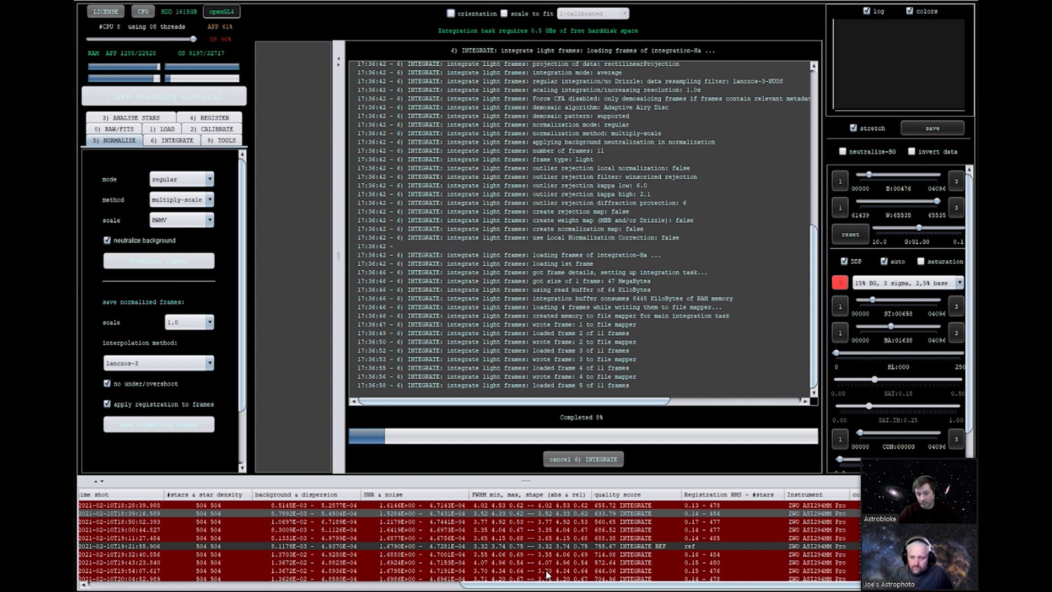
scroll(573, 554, down, 3)
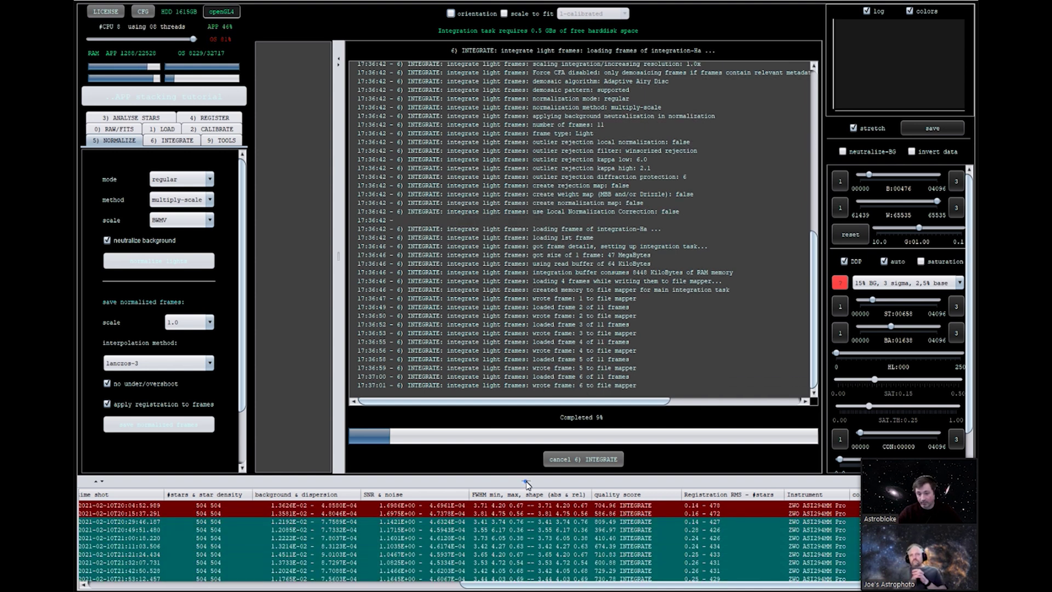
drag(526, 483, 542, 529)
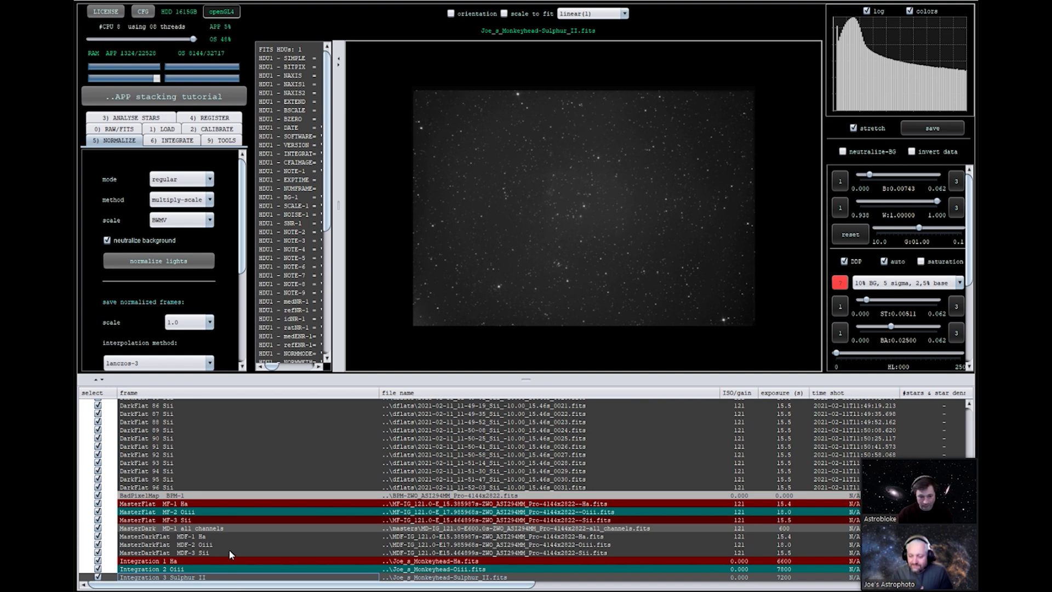
double_click(223, 573)
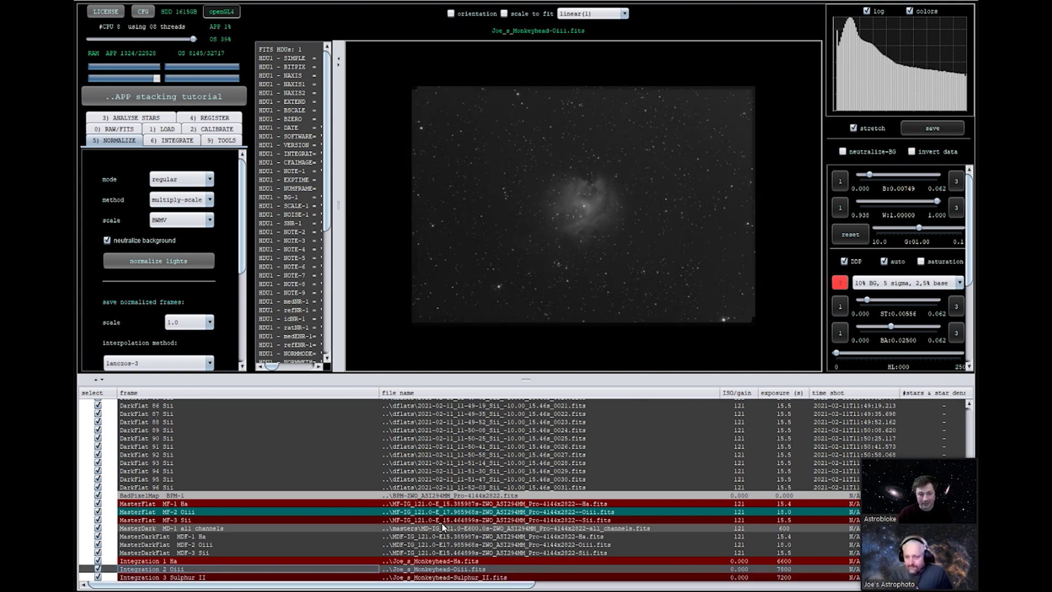
double_click(214, 562)
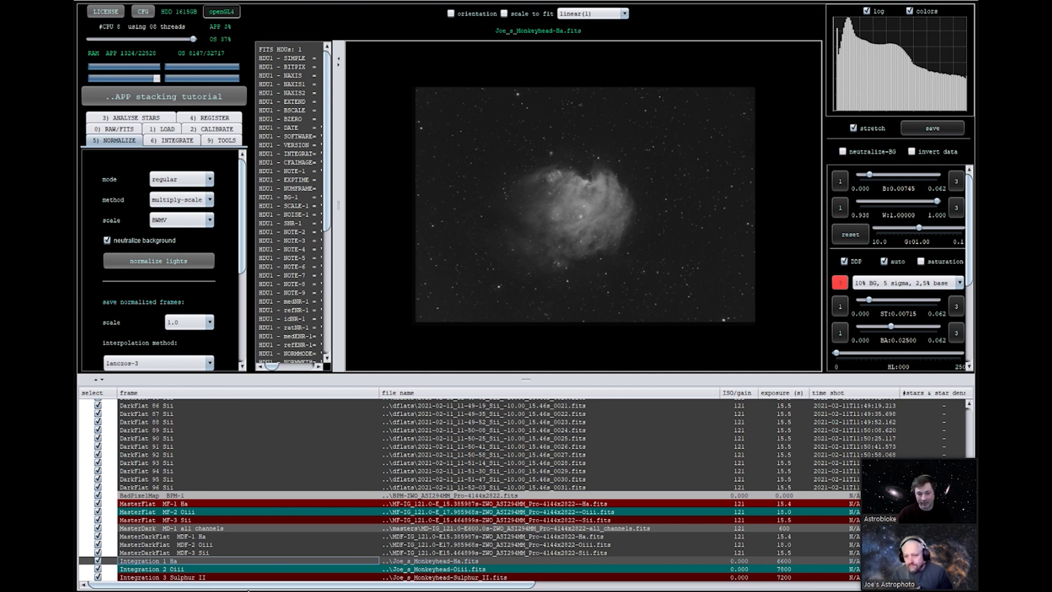
double_click(232, 570)
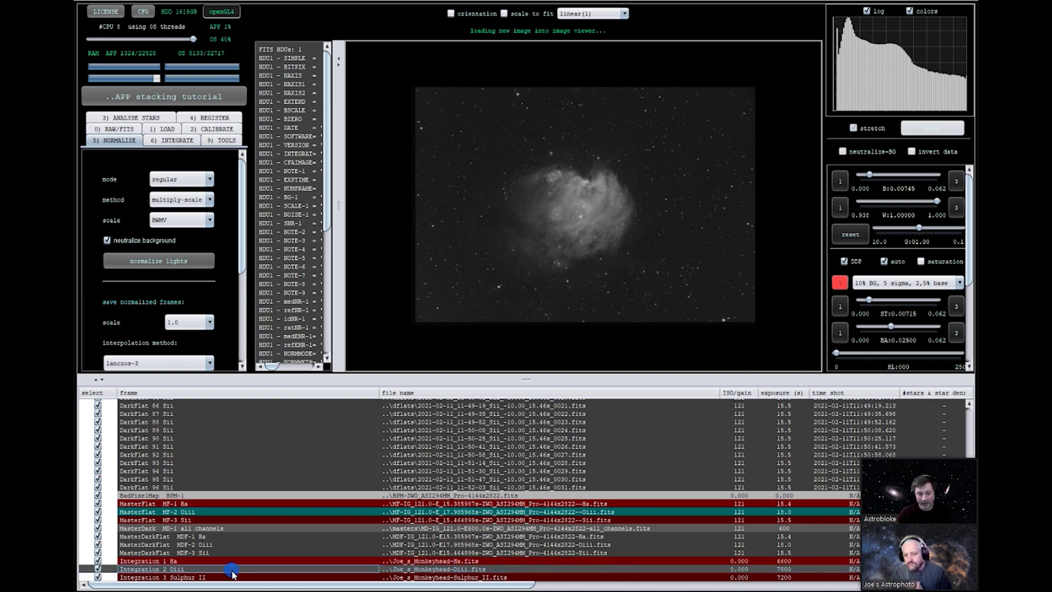
double_click(232, 578)
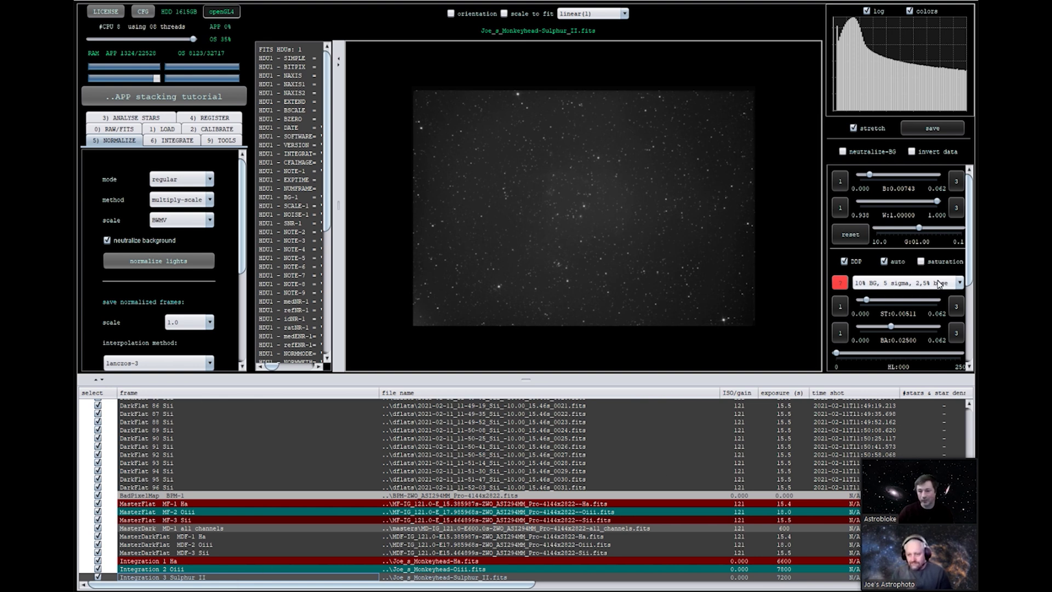
- Apply the 30% BG, 2 sigma, 0,0% base stretch and view the Oiii, Ha and Sulphur II masters
click(958, 282)
scroll(899, 350, down, 3)
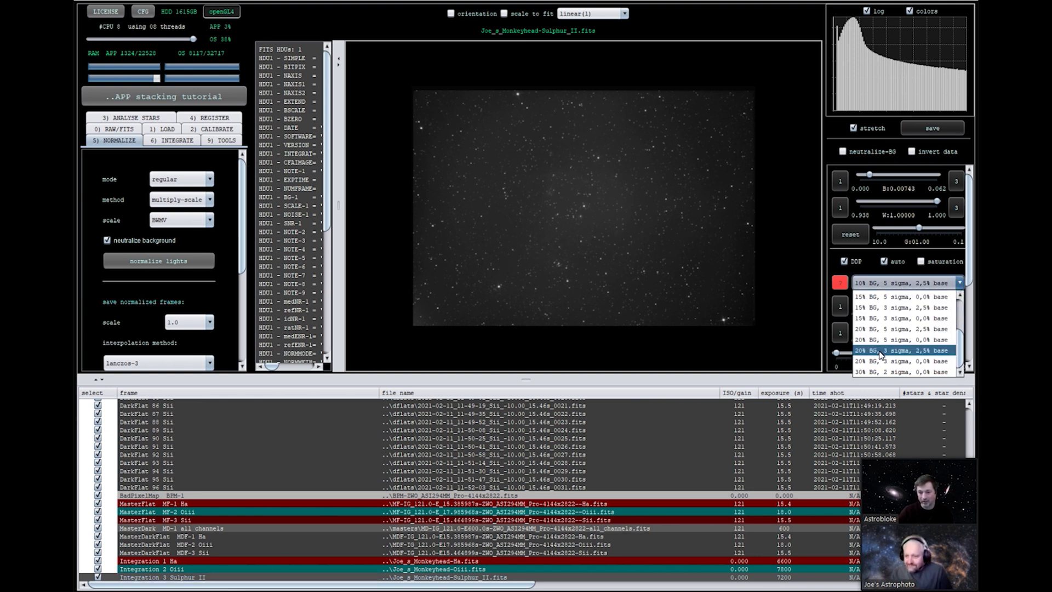
click(880, 372)
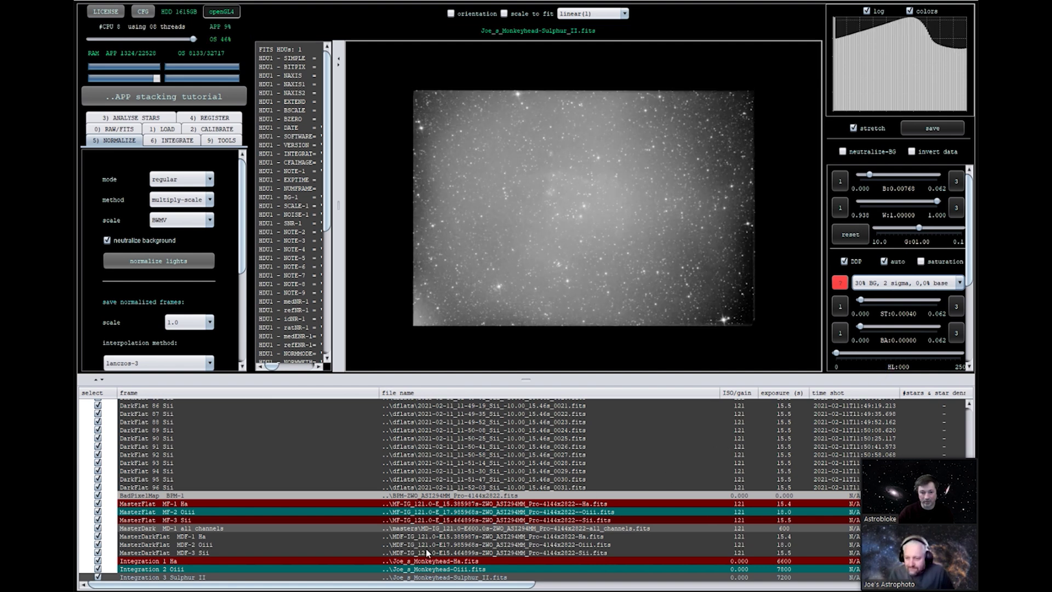
double_click(260, 570)
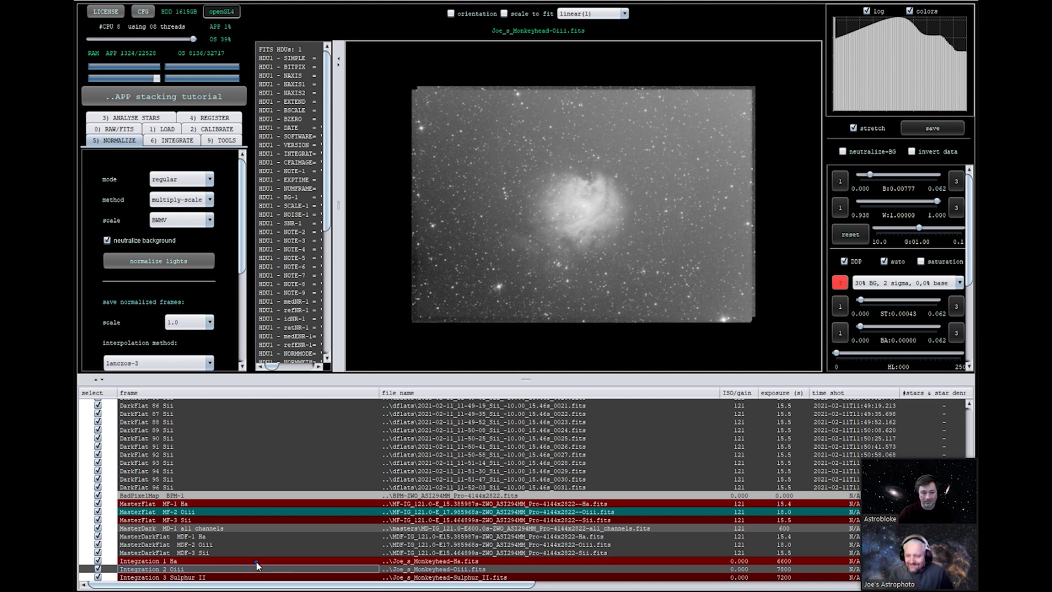
double_click(256, 562)
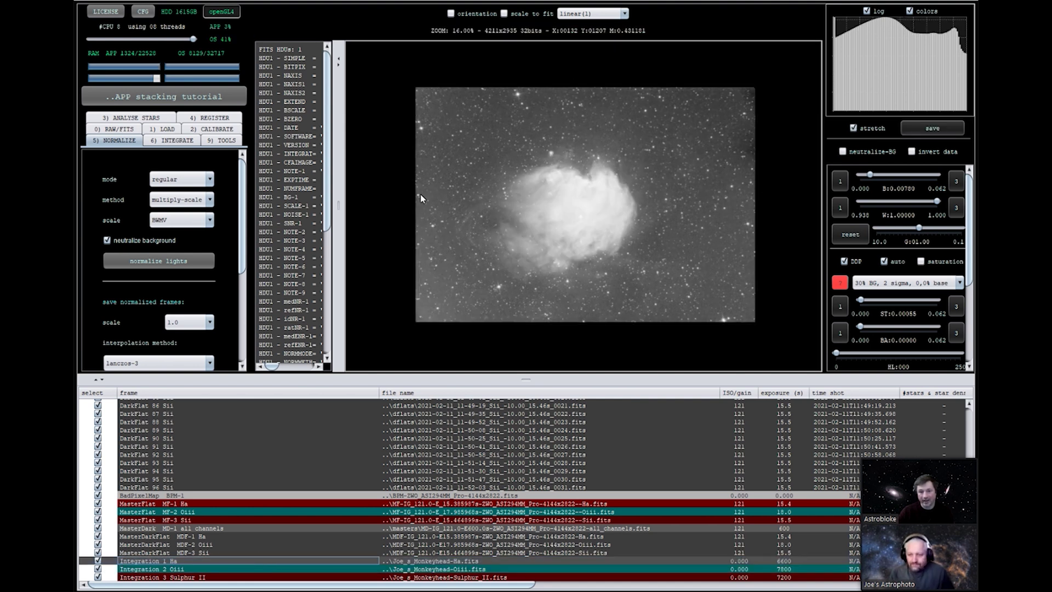
double_click(234, 570)
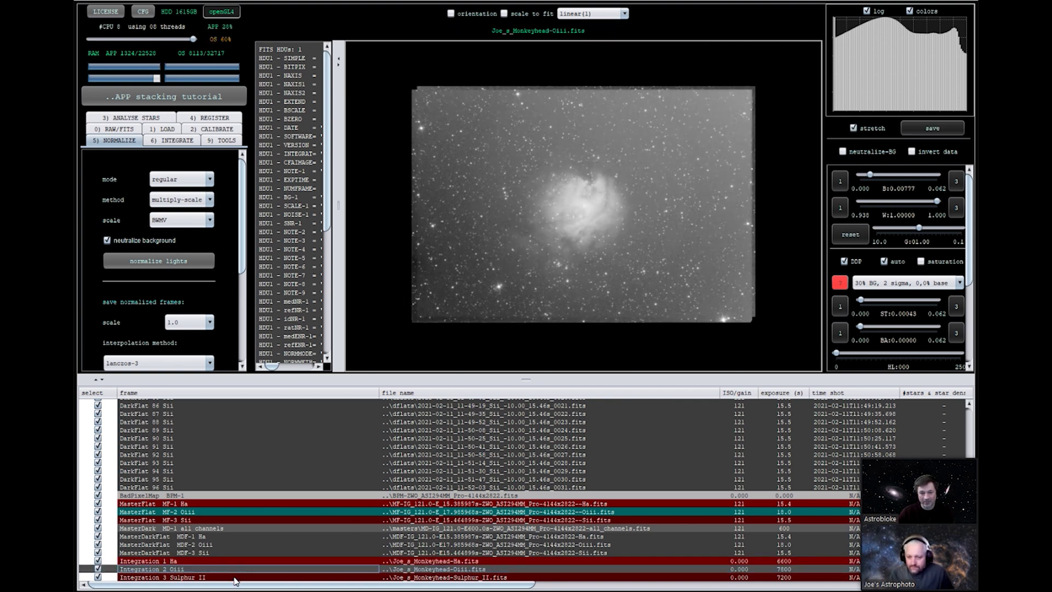
double_click(235, 577)
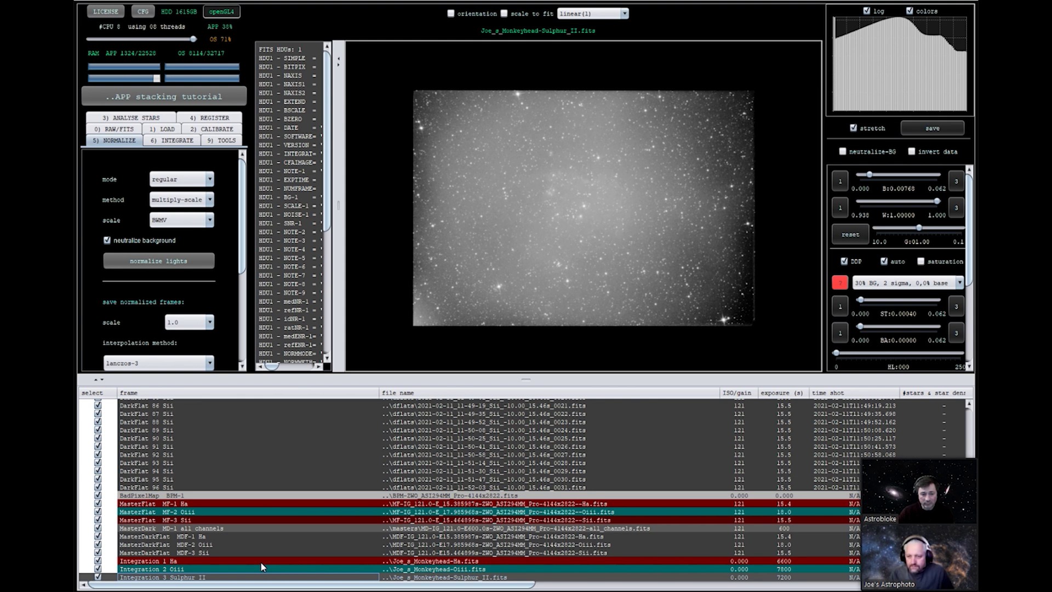
double_click(261, 562)
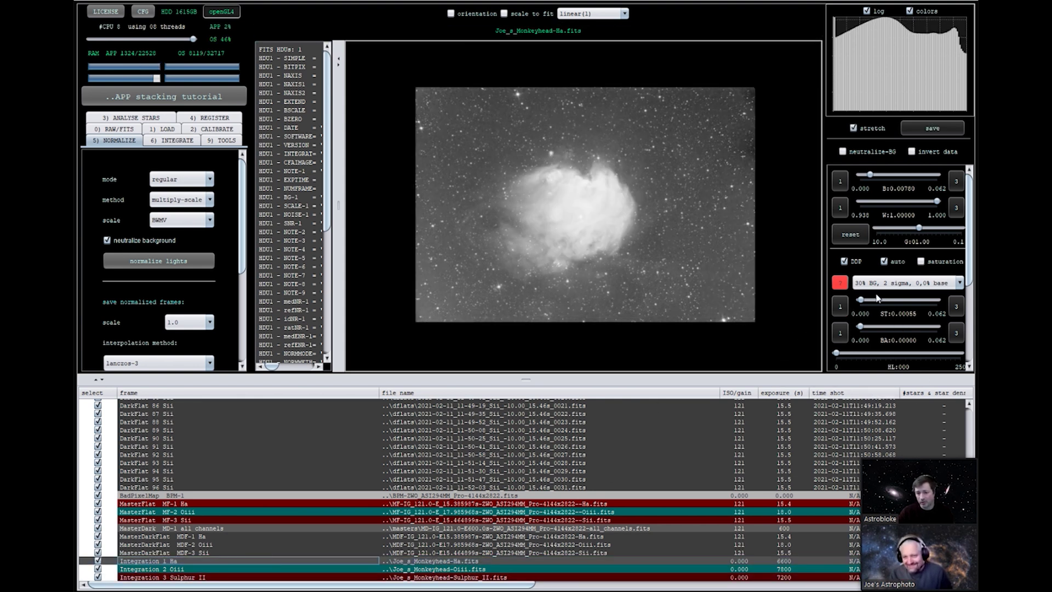
- Switch the Ha master to the 10% BG, 3 sigma, 0,0% base stretch and open the tools section
click(908, 280)
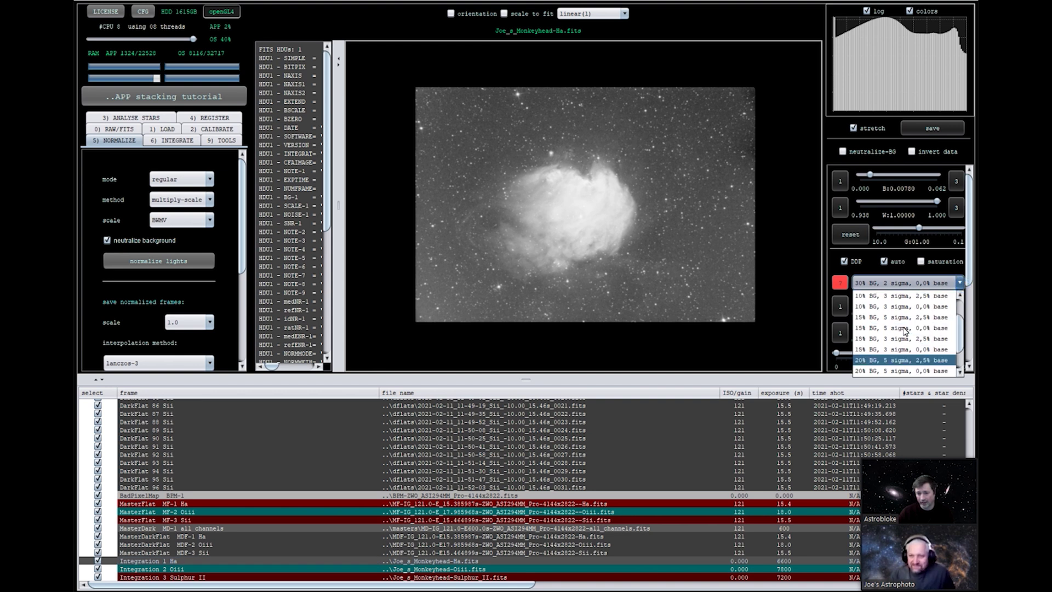
click(889, 308)
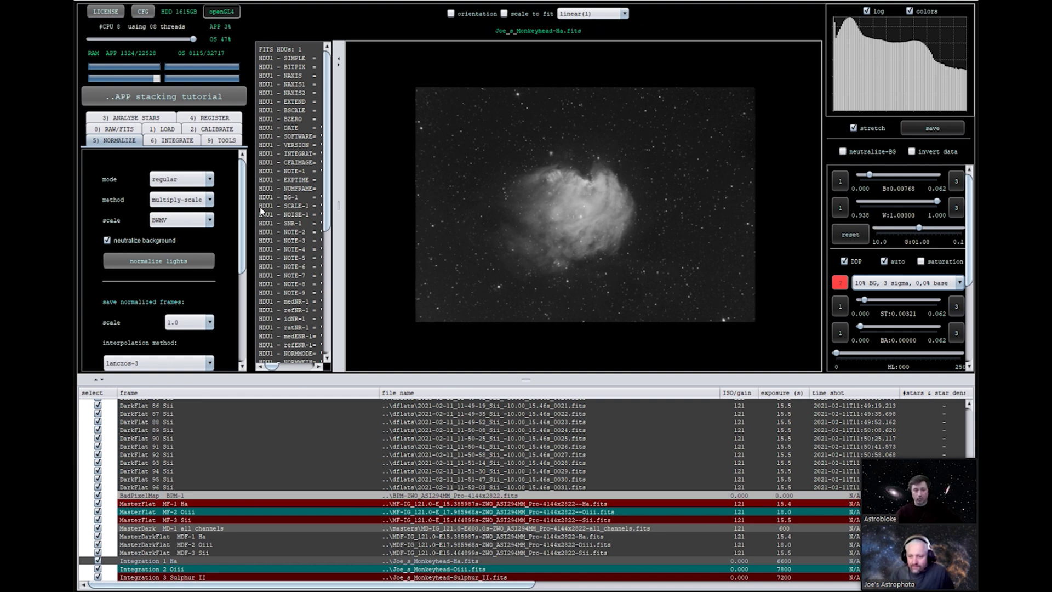
click(222, 141)
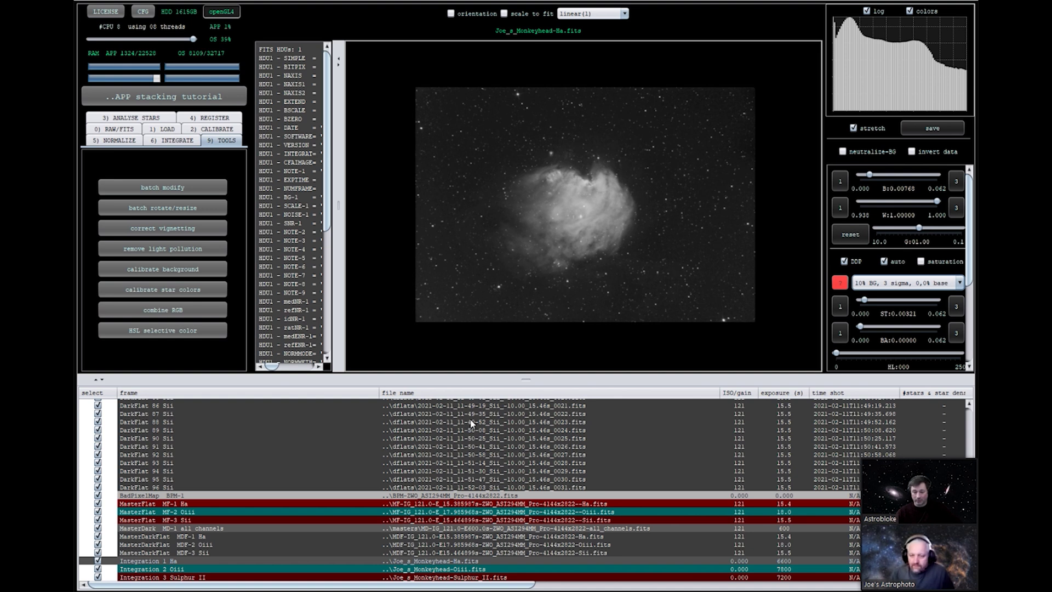
double_click(458, 570)
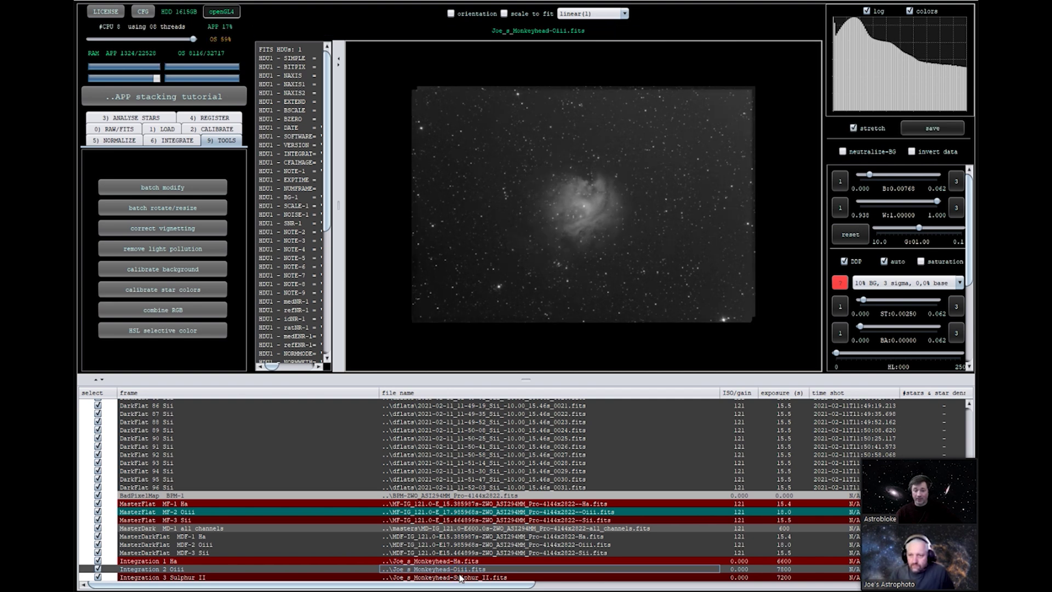
double_click(461, 577)
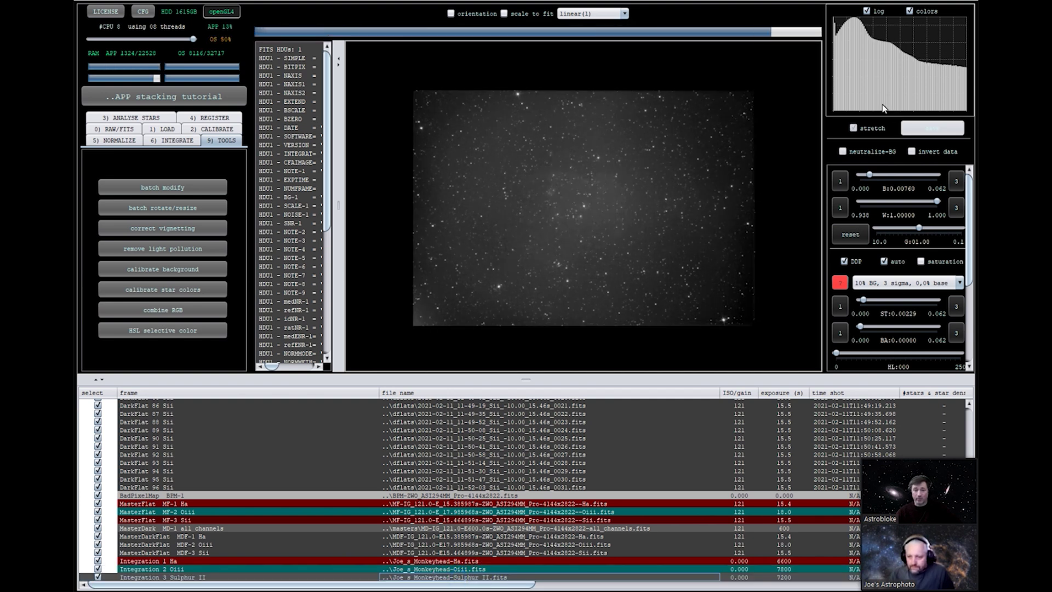
double_click(314, 562)
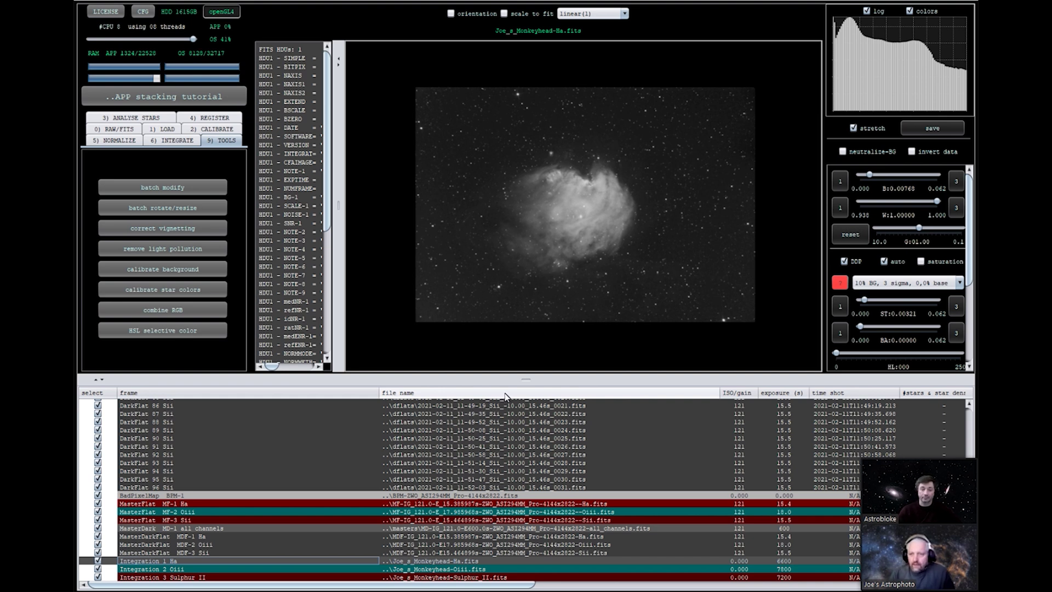
click(624, 262)
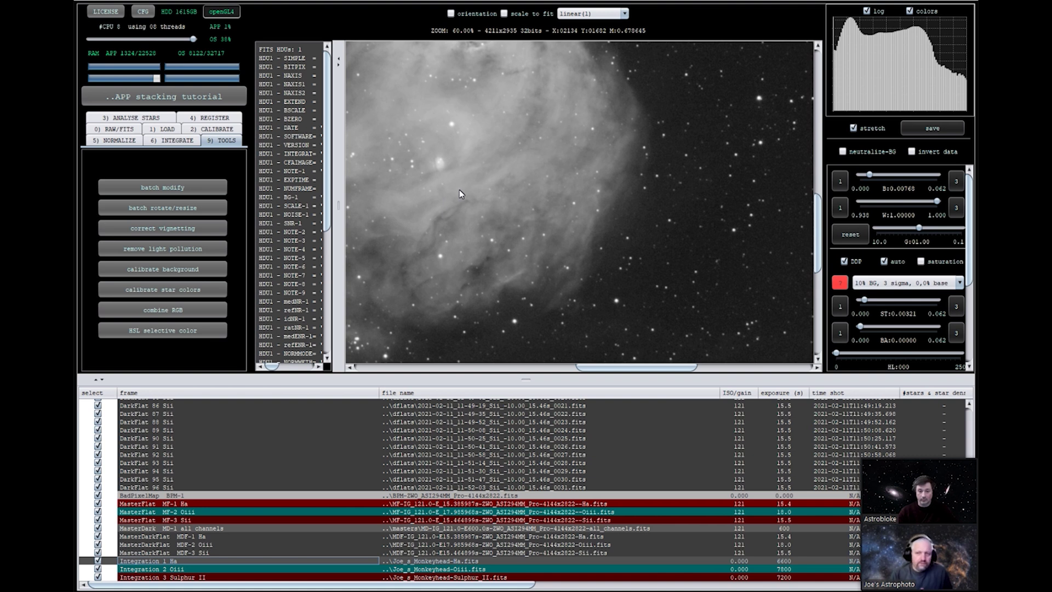
- Zoom the Ha master to 225%, pan along the nebula edge, then zoom out to about 34%
scroll(459, 189, up, 5)
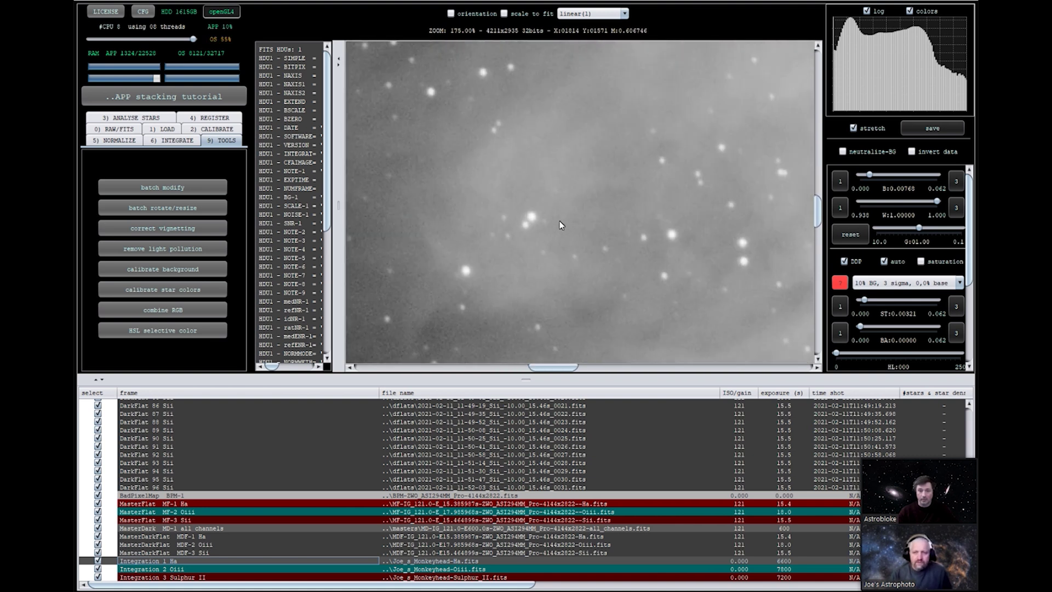
click(563, 219)
click(627, 131)
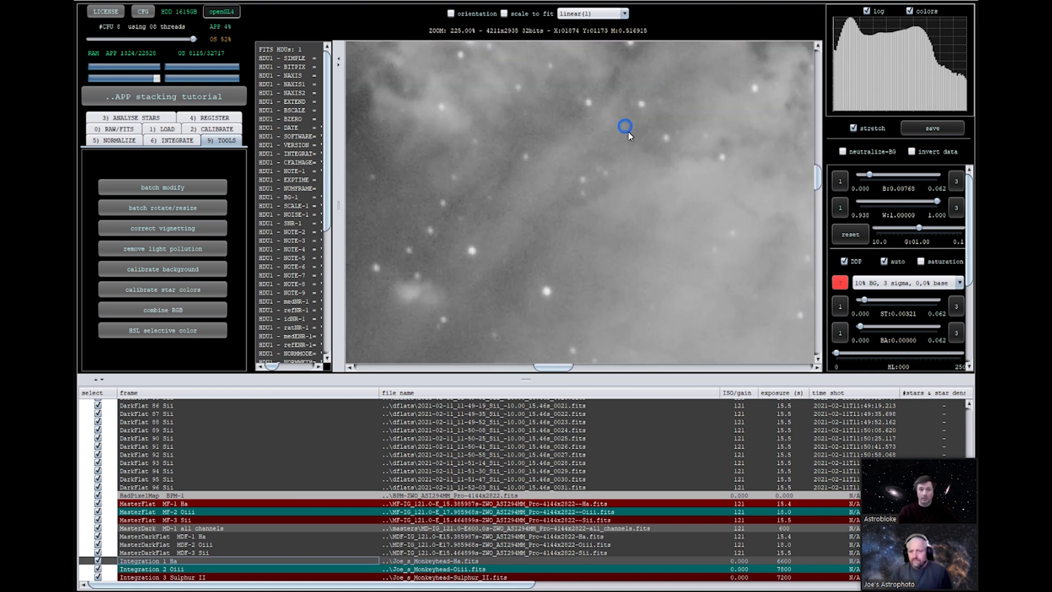
drag(628, 132, 448, 136)
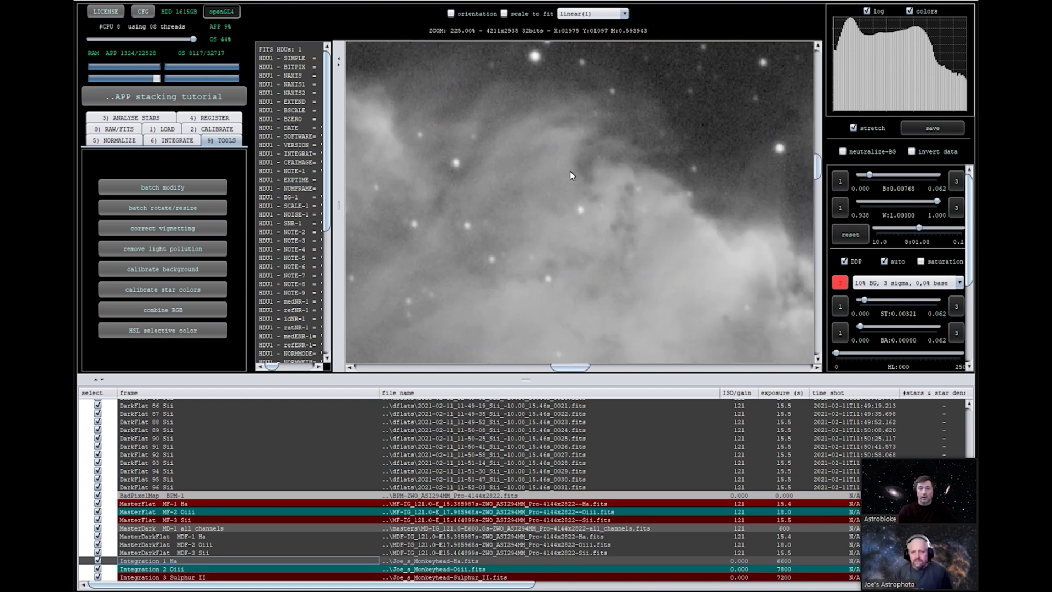
scroll(575, 189, down, 8)
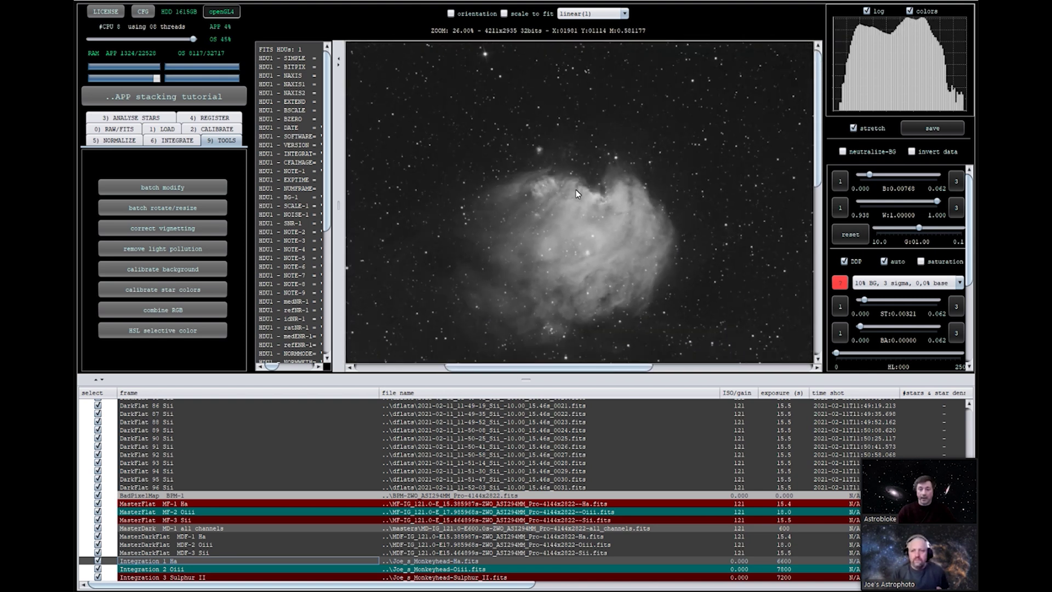
scroll(576, 190, down, 2)
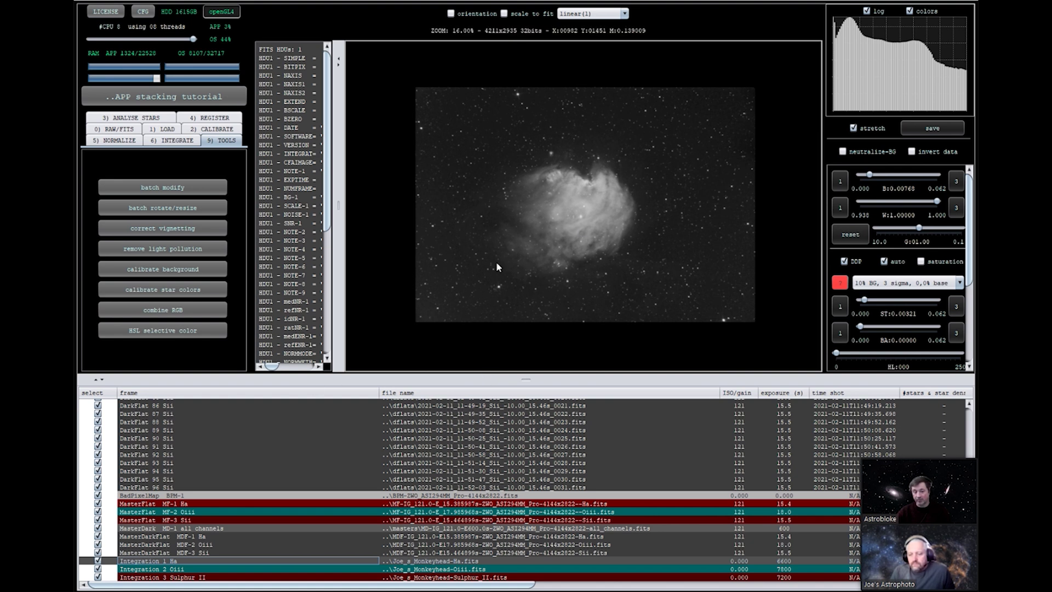
scroll(526, 304, up, 2)
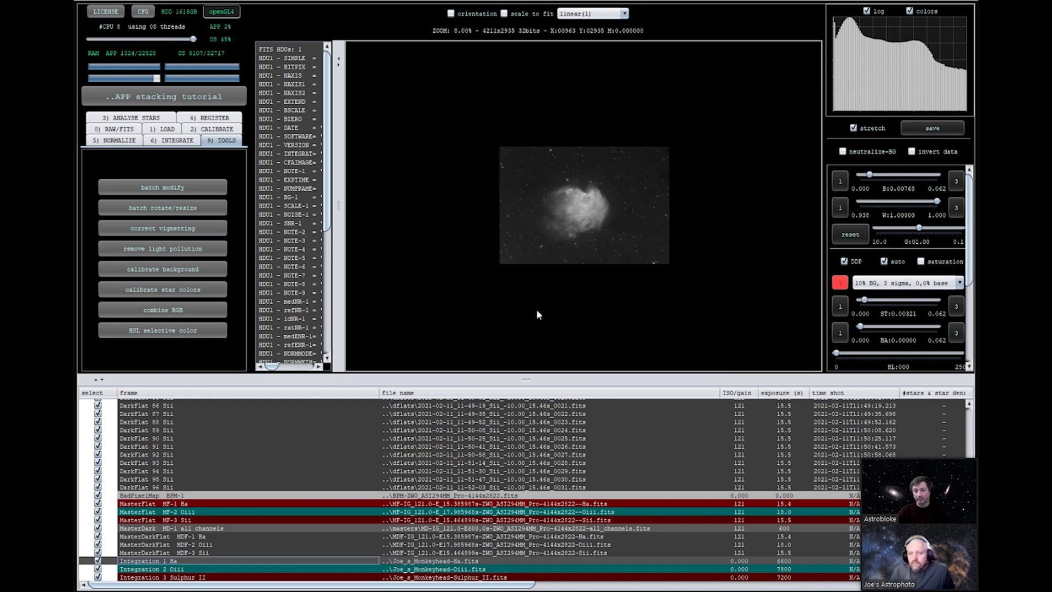
scroll(541, 307, up, 1)
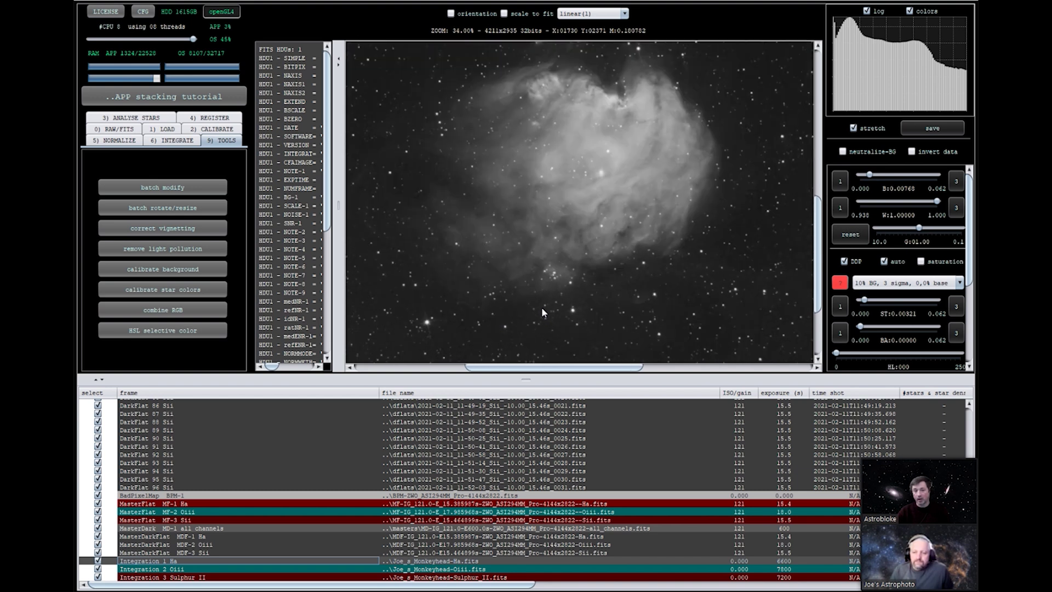